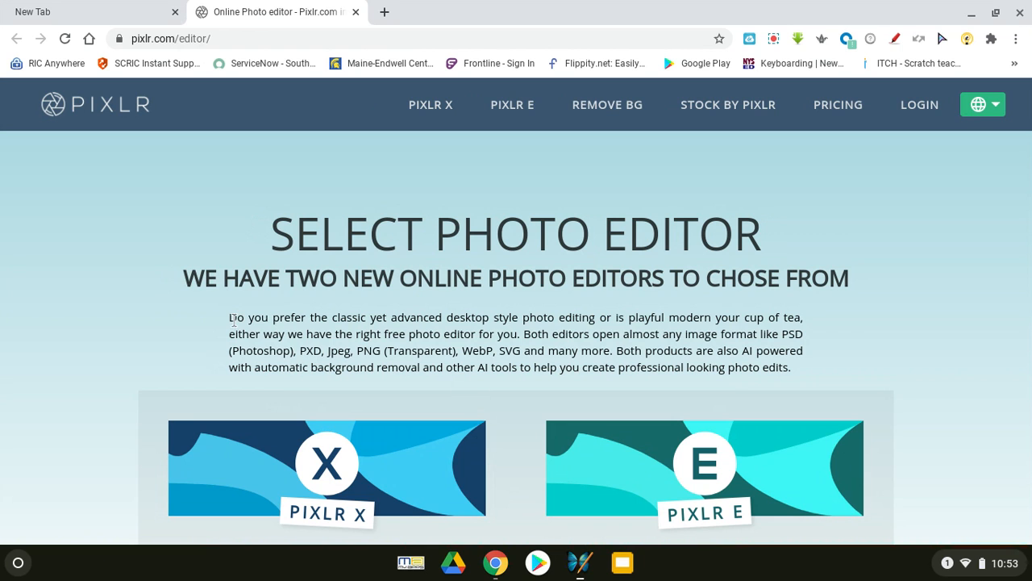
# Step: Start the Pixlr X editor and open 1.lead2_.png from the history
pyautogui.scroll(-2, 135, 330)
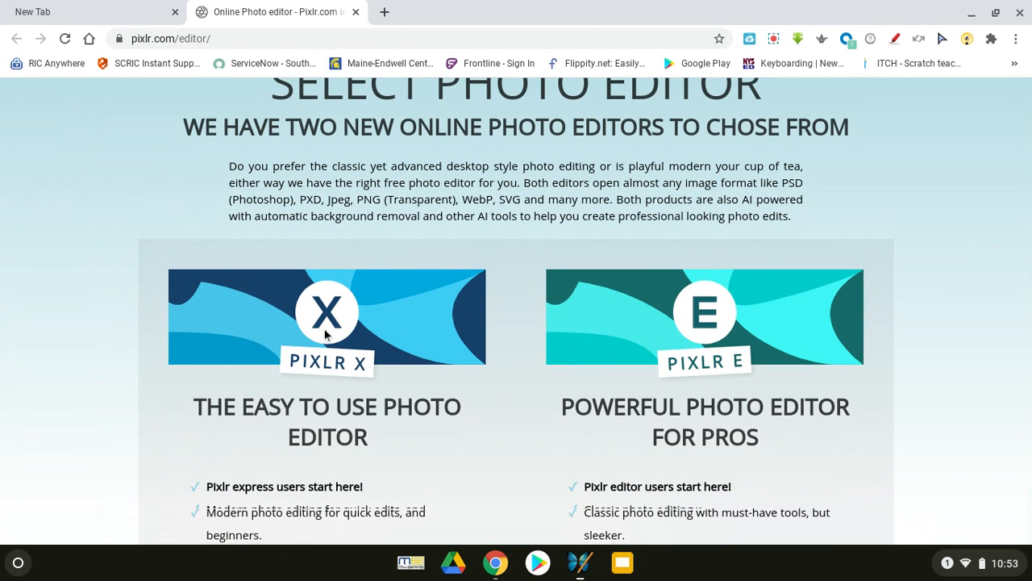
pyautogui.scroll(-2, 325, 333)
pyautogui.scroll(3, 325, 333)
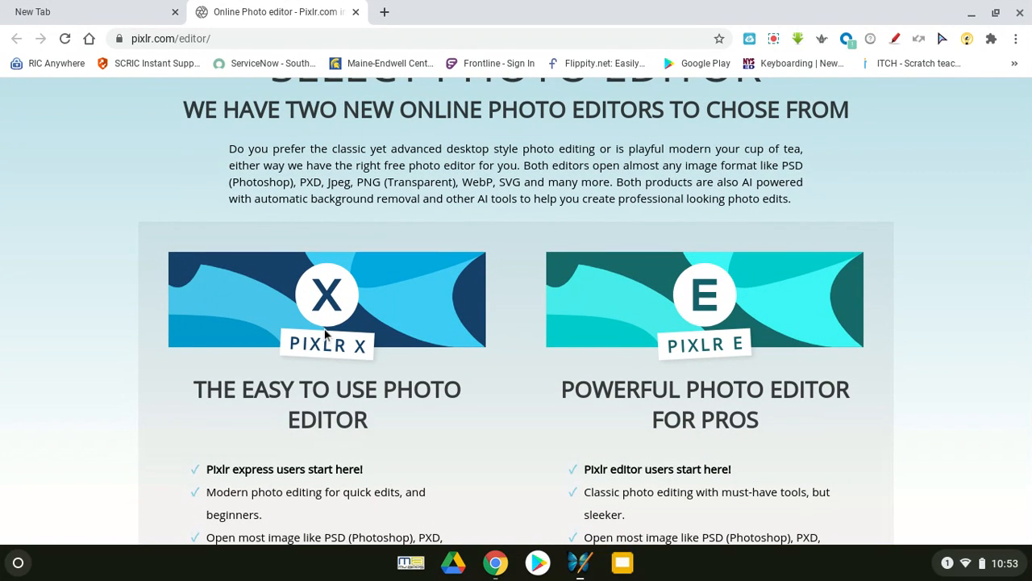
pyautogui.scroll(1, 325, 333)
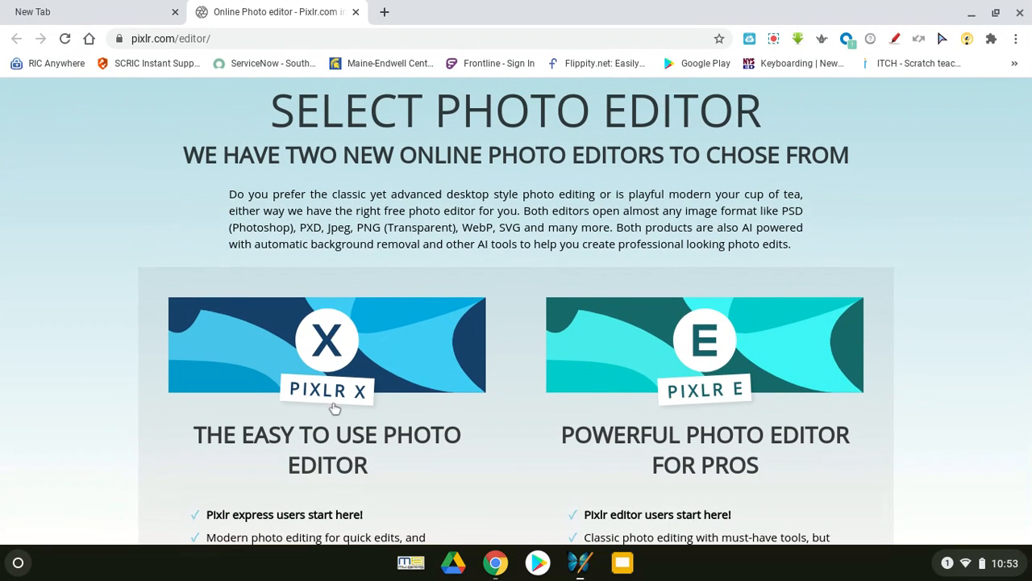
pyautogui.click(334, 408)
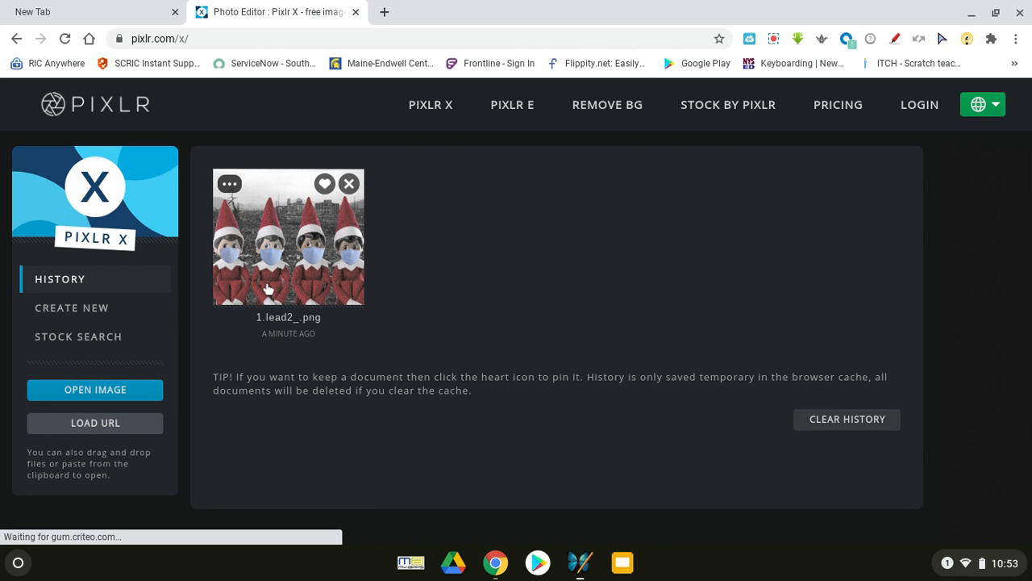
pyautogui.click(268, 289)
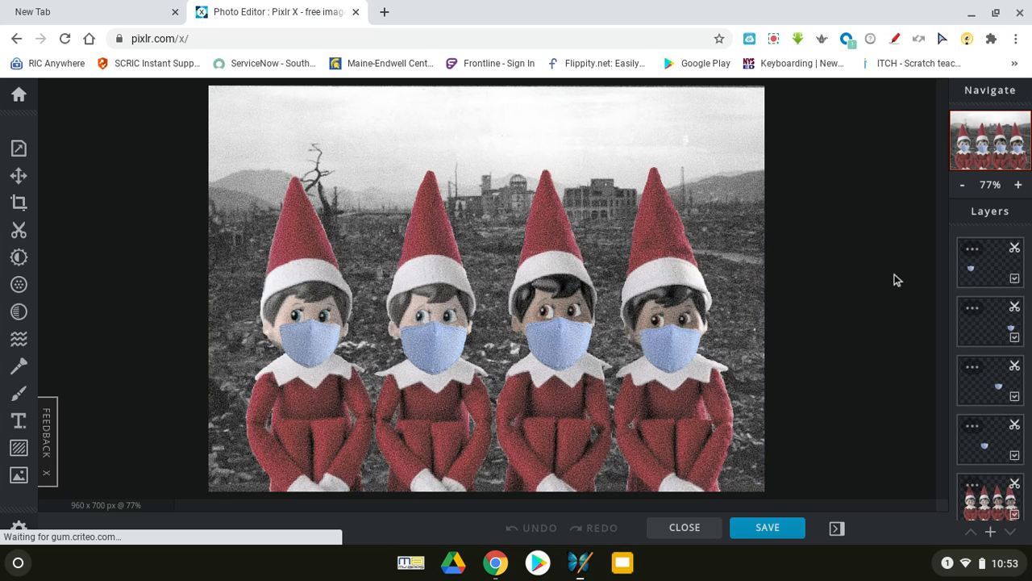
# Step: Inspect the uppermost mask layer's settings, and hide and re-show the two uppermost mask layers
pyautogui.click(972, 250)
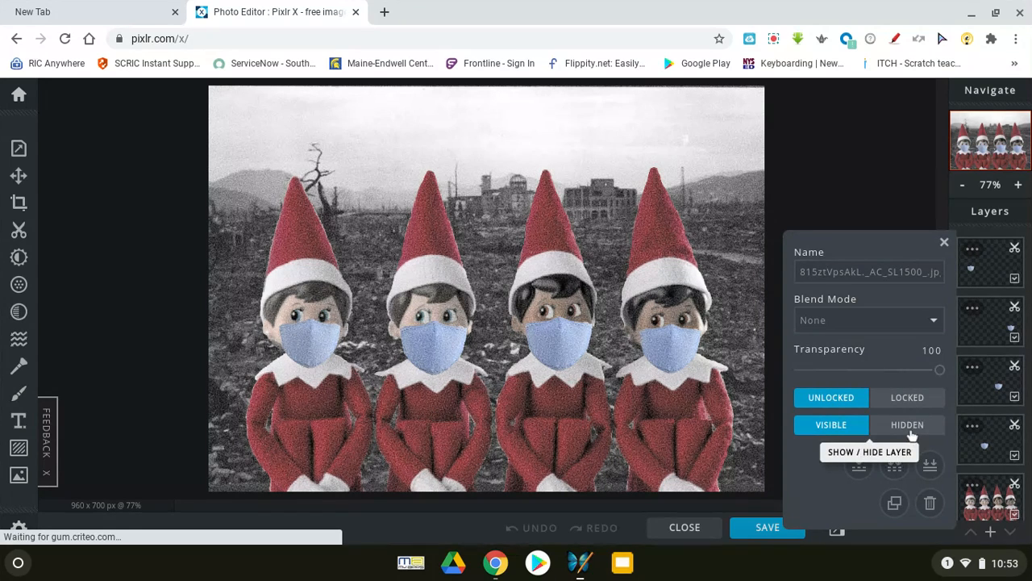
pyautogui.click(943, 242)
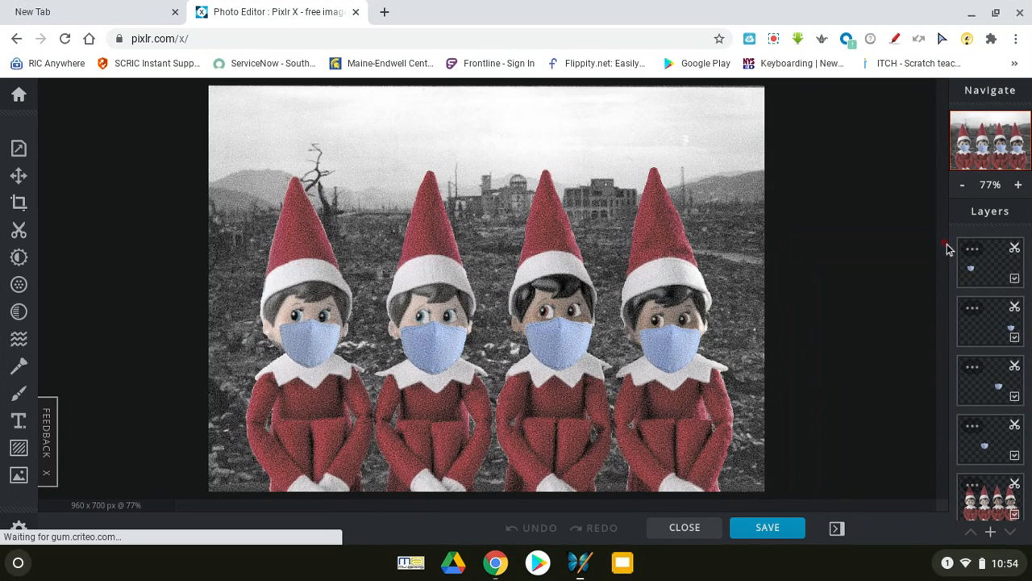
pyautogui.click(1015, 279)
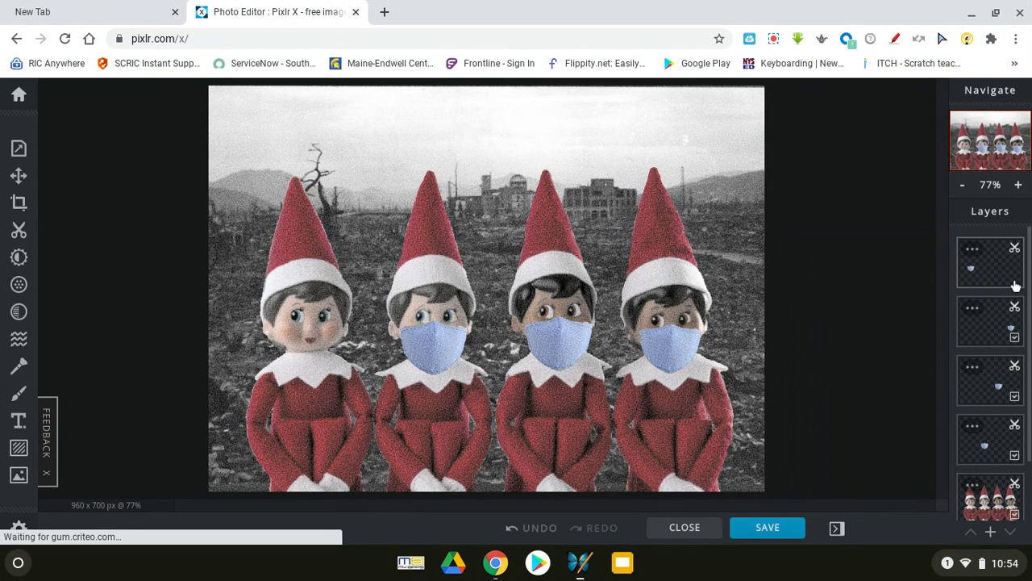
pyautogui.click(1015, 337)
pyautogui.click(1015, 338)
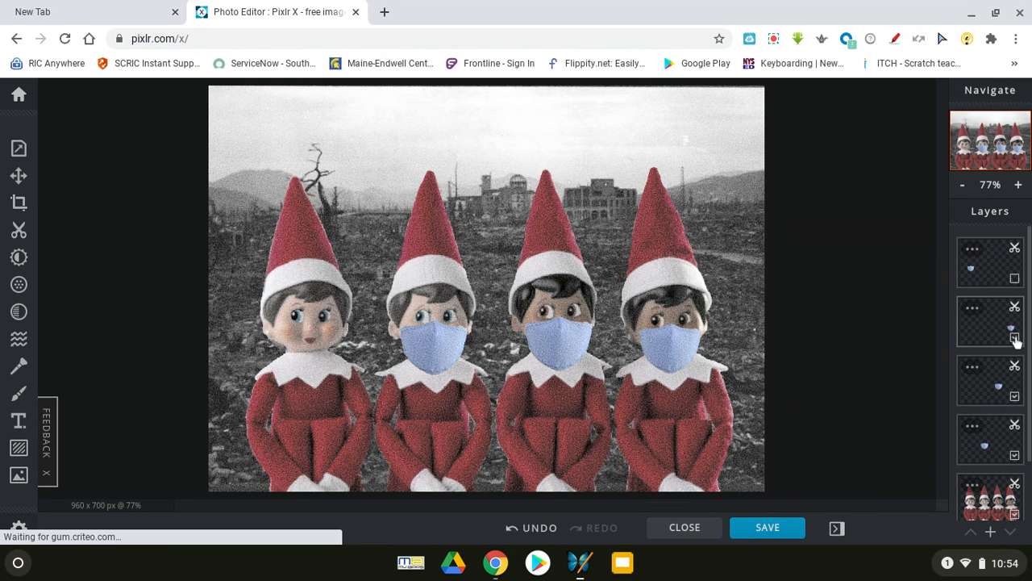
pyautogui.click(1015, 279)
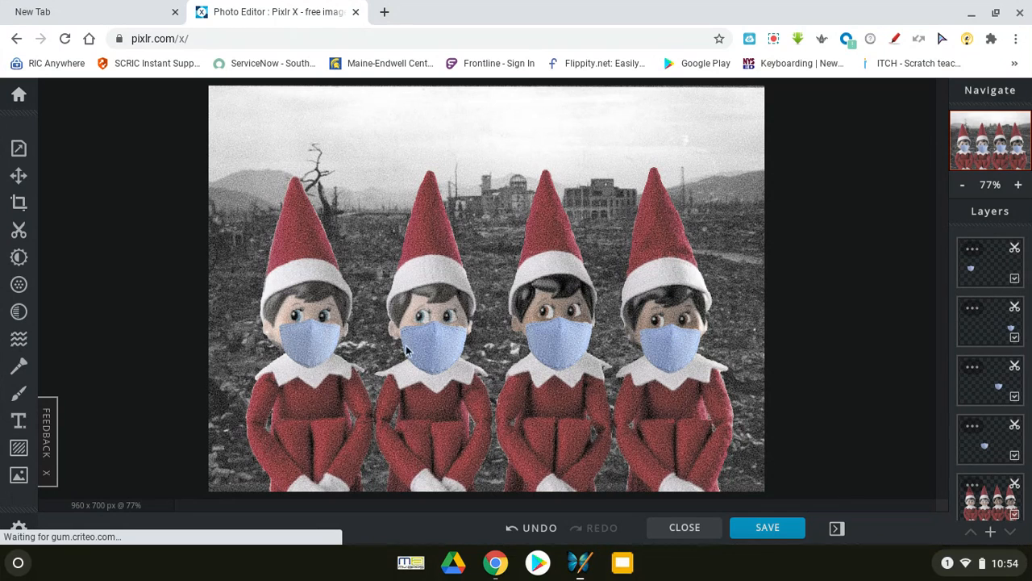
# Step: Save the collage as a JPG file and download it
pyautogui.click(760, 535)
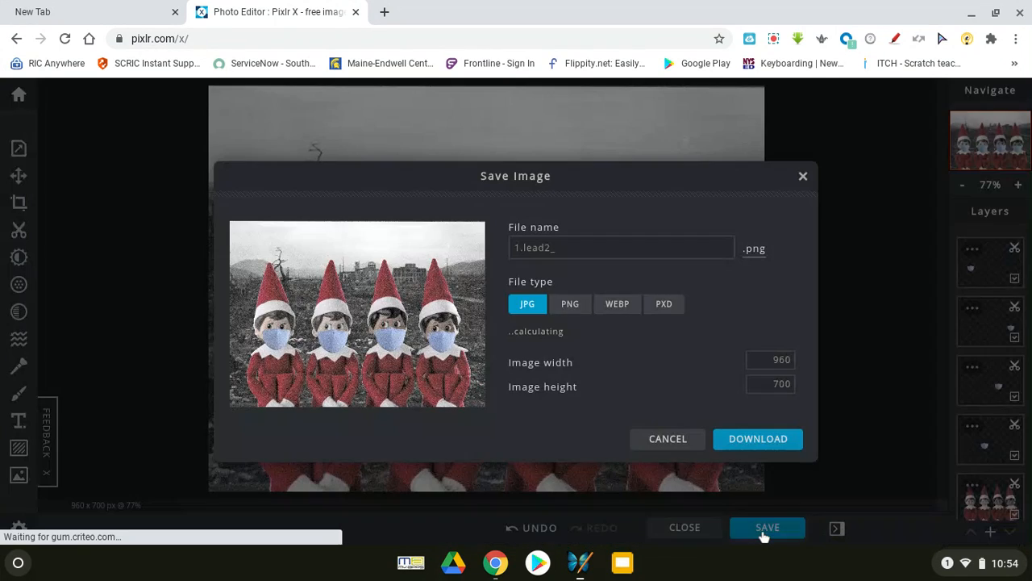
pyautogui.click(534, 309)
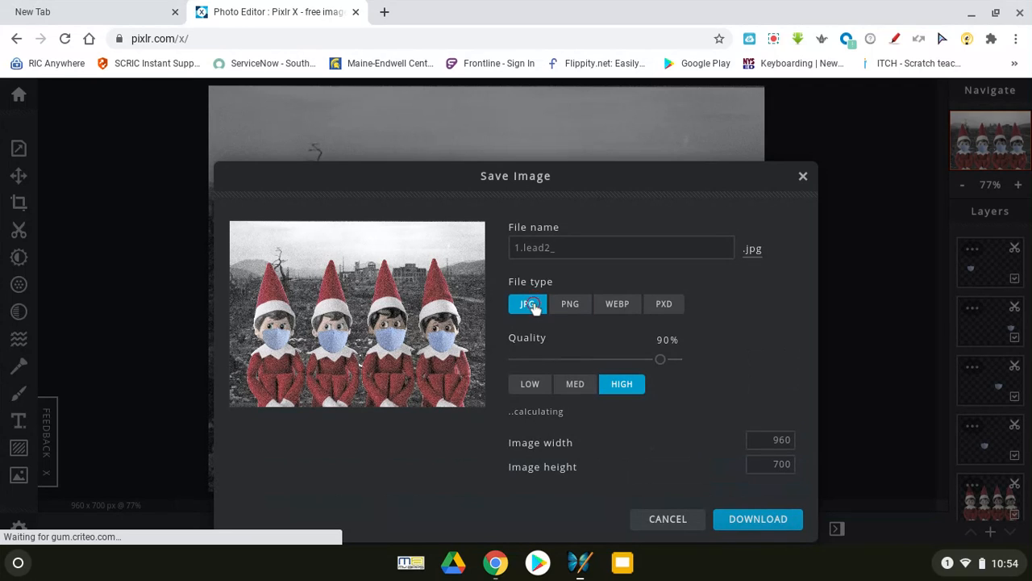
pyautogui.click(773, 520)
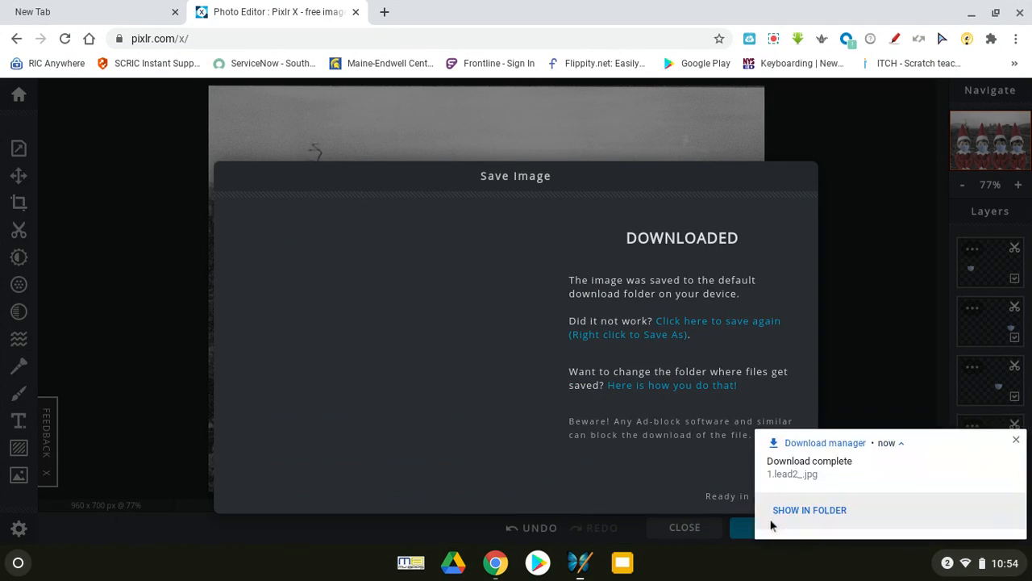
# Step: Show the downloaded 1.lead2_.jpg in its folder, open it in the image viewer and close the viewer
pyautogui.click(809, 520)
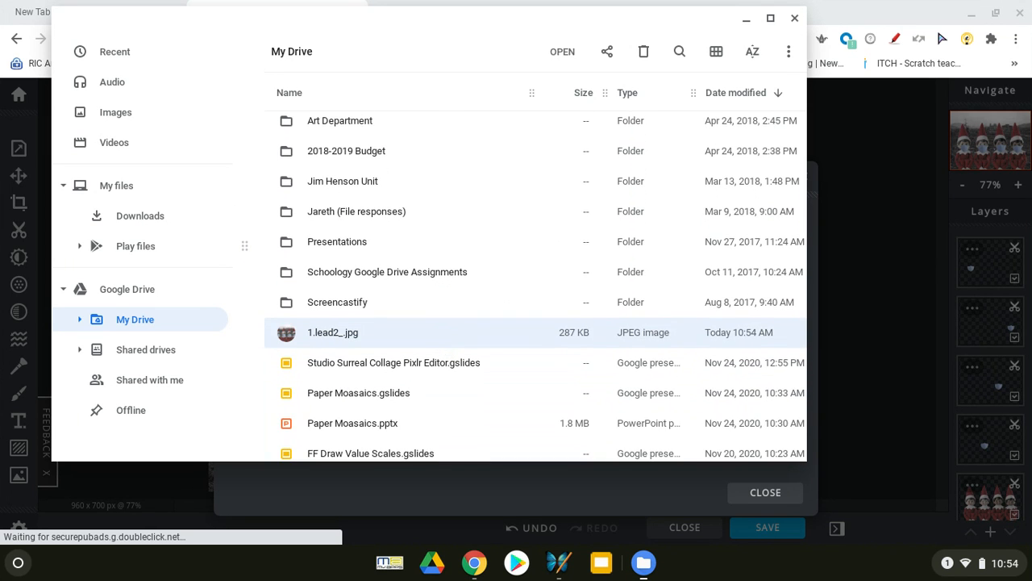
pyautogui.doubleClick(328, 332)
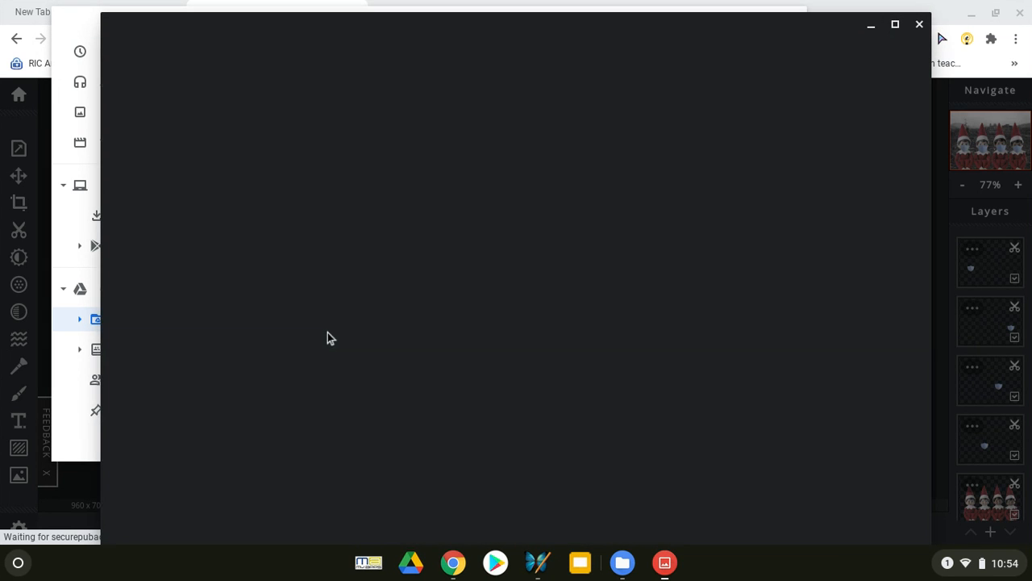
pyautogui.click(919, 25)
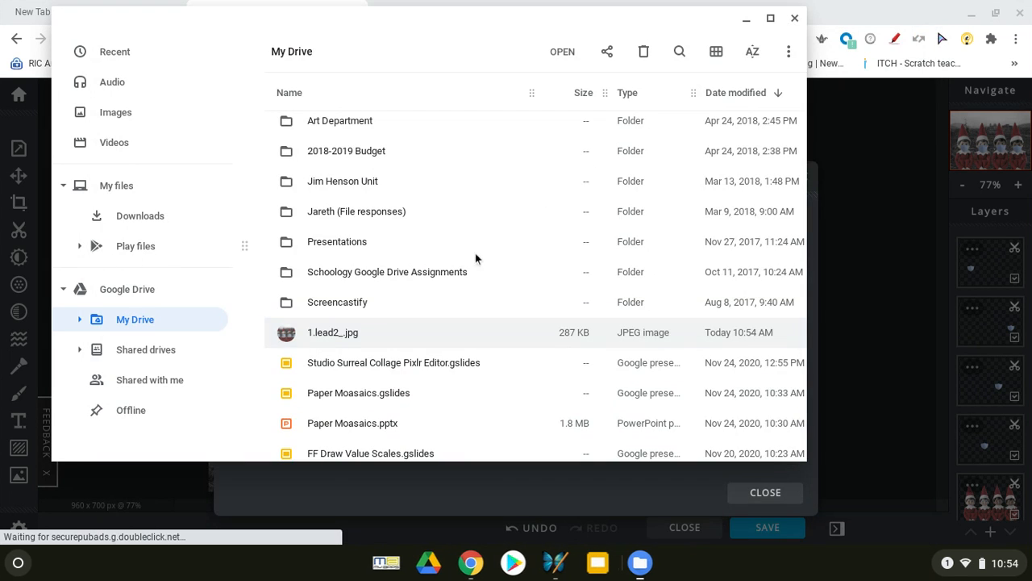
# Step: Rename the downloaded 1.lead2_.jpg in My Drive as "elf covid christmas.jpg"
pyautogui.click(414, 341)
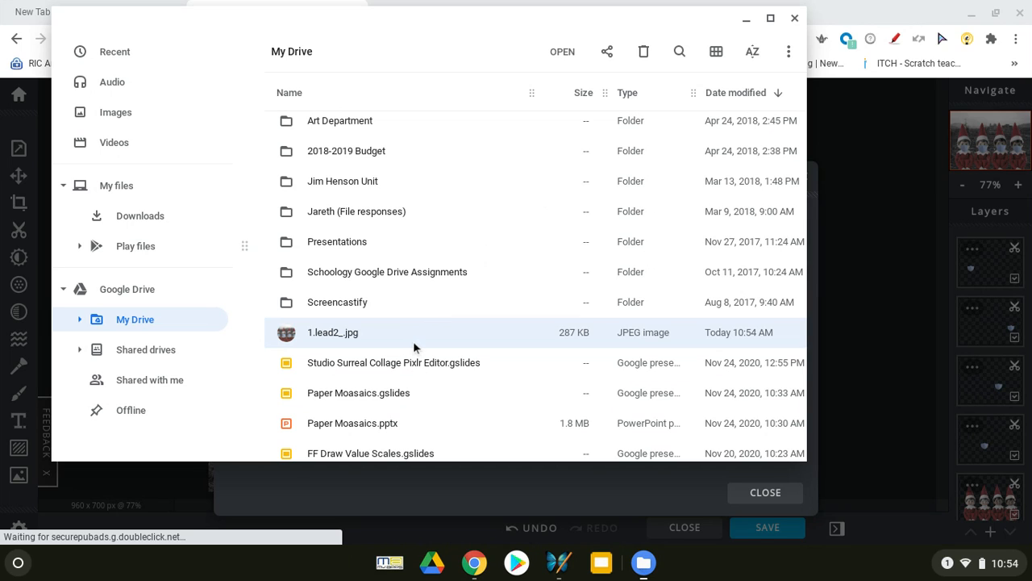
pyautogui.rightClick(373, 330)
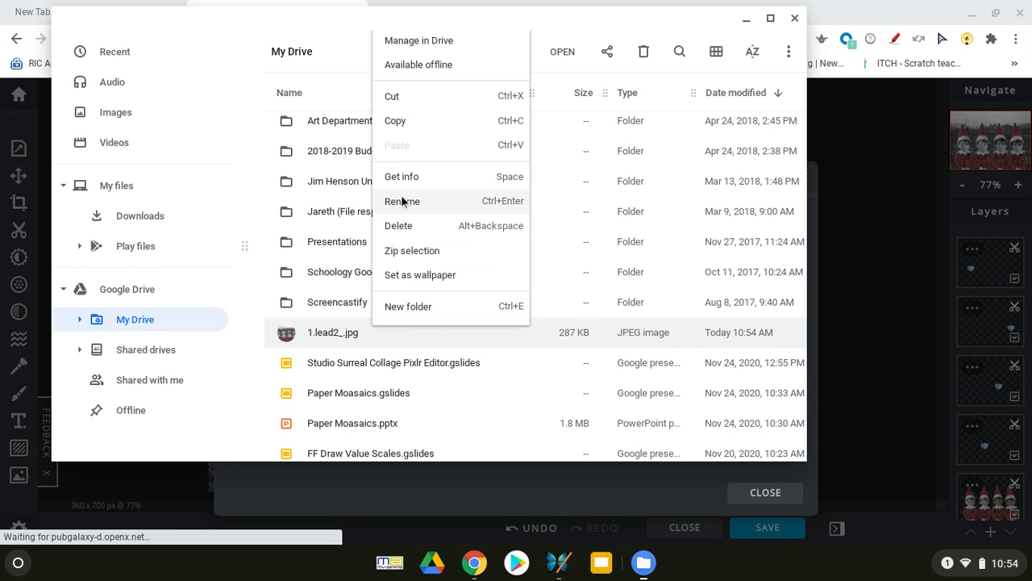
pyautogui.click(403, 201)
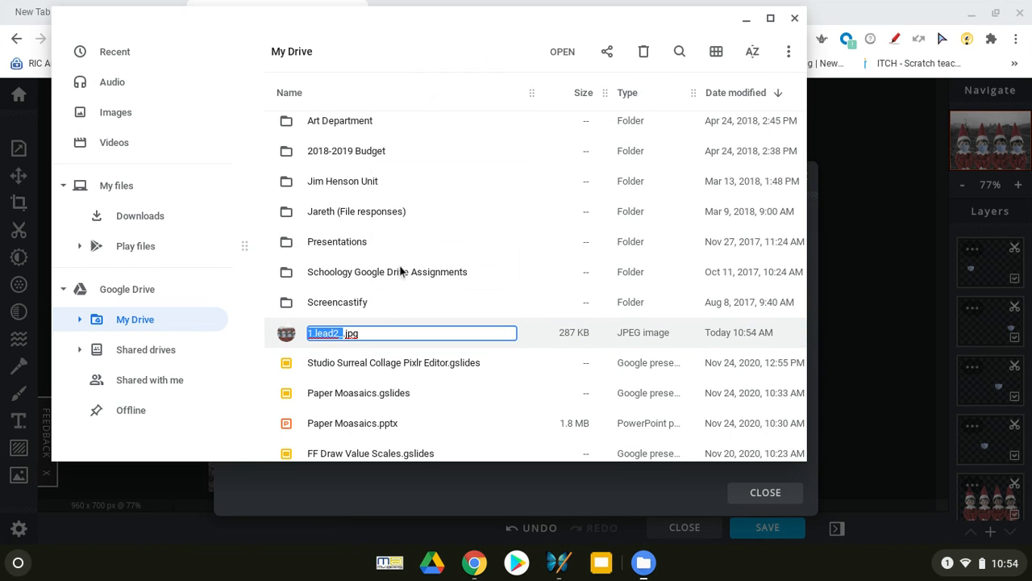
pyautogui.write('elf chr')
pyautogui.press('BackSpace')
pyautogui.press('BackSpace')
pyautogui.press('BackSpace')
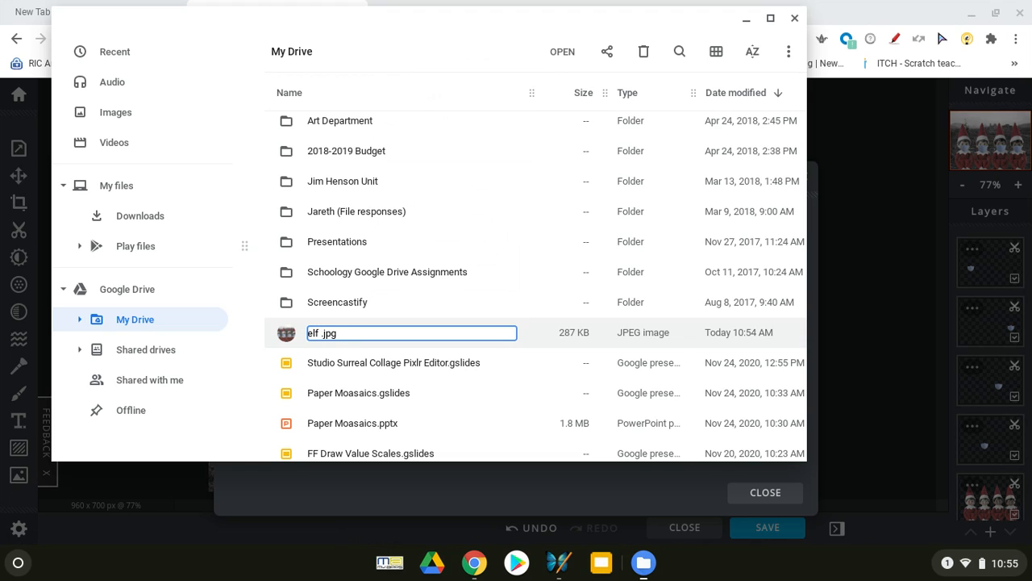
pyautogui.write('covid christmas')
pyautogui.press('Return')
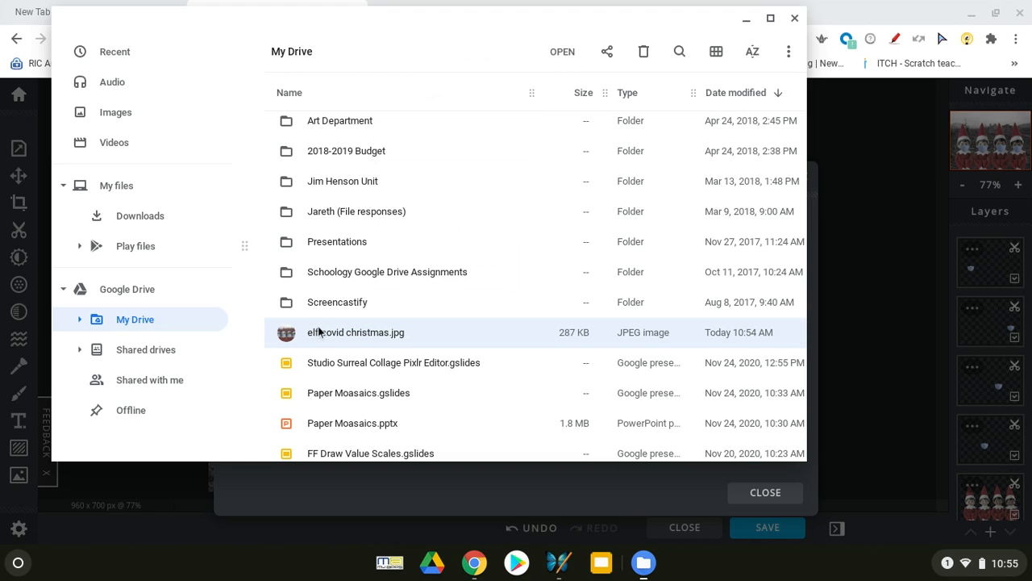
# Step: Move elf covid christmas.jpg into the Surreal Collage folder, check it there, and close the file window and the save dialog
pyautogui.moveTo(323, 338); pyautogui.dragTo(339, 140)
pyautogui.click(334, 129)
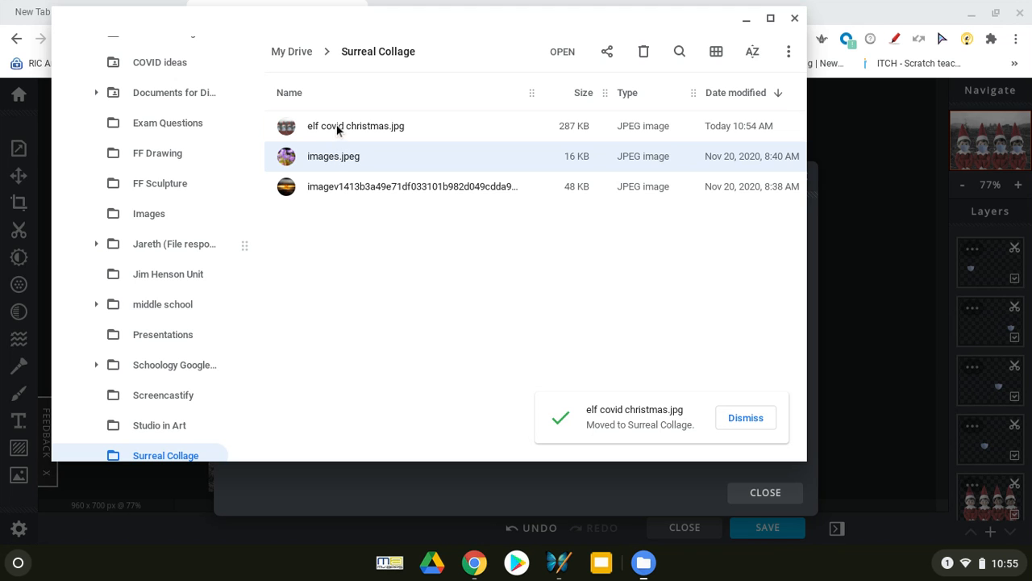
pyautogui.click(795, 19)
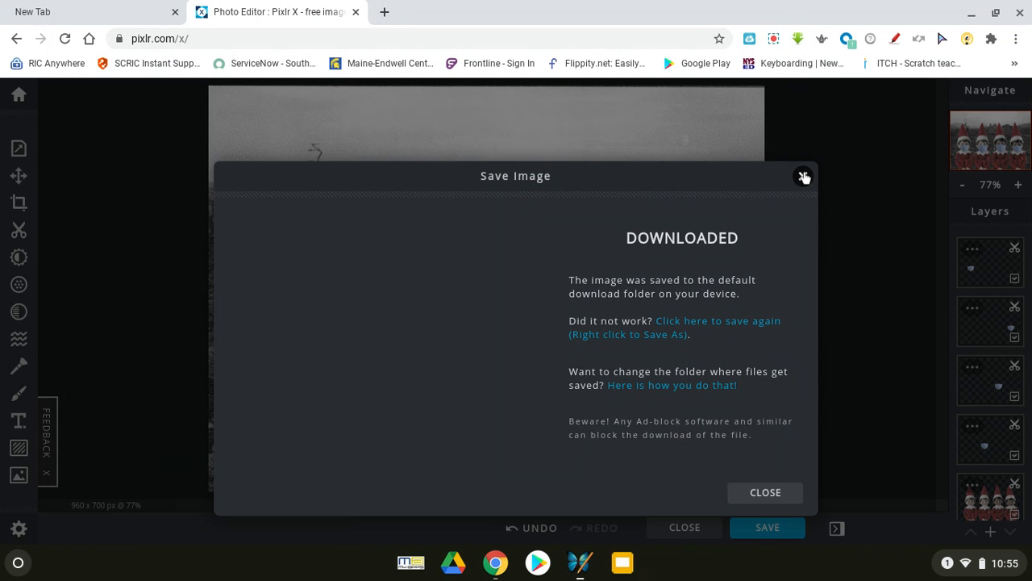
pyautogui.click(804, 177)
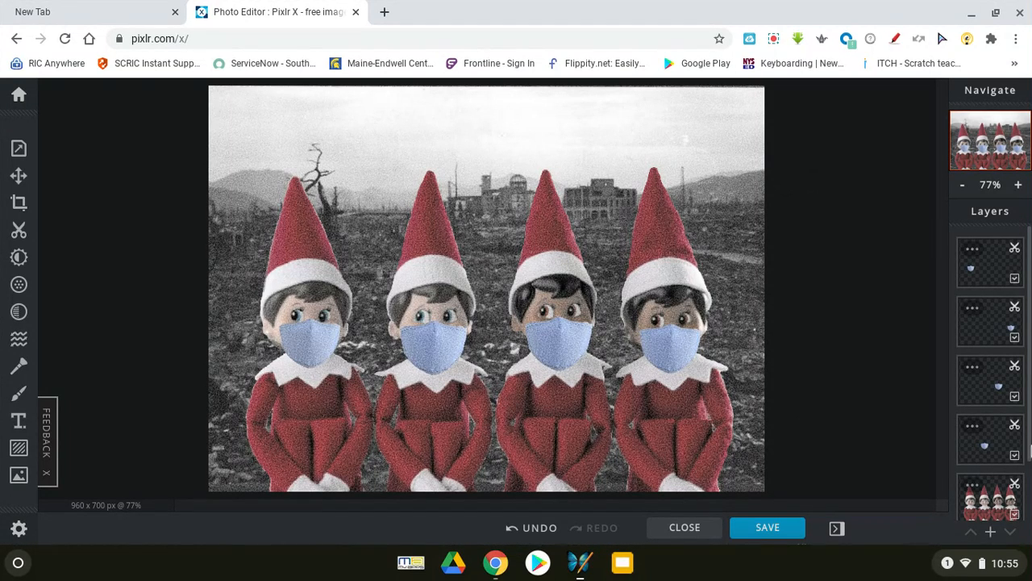
# Step: Hide all four mask layers and the locked background landscape layer, keeping only the elves layer shown
pyautogui.click(1016, 455)
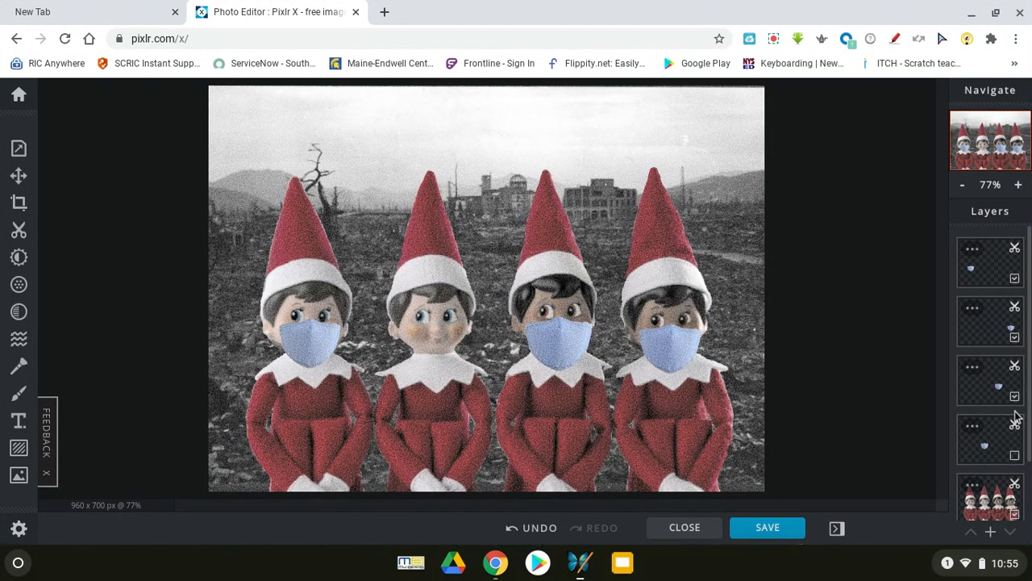
pyautogui.click(1016, 397)
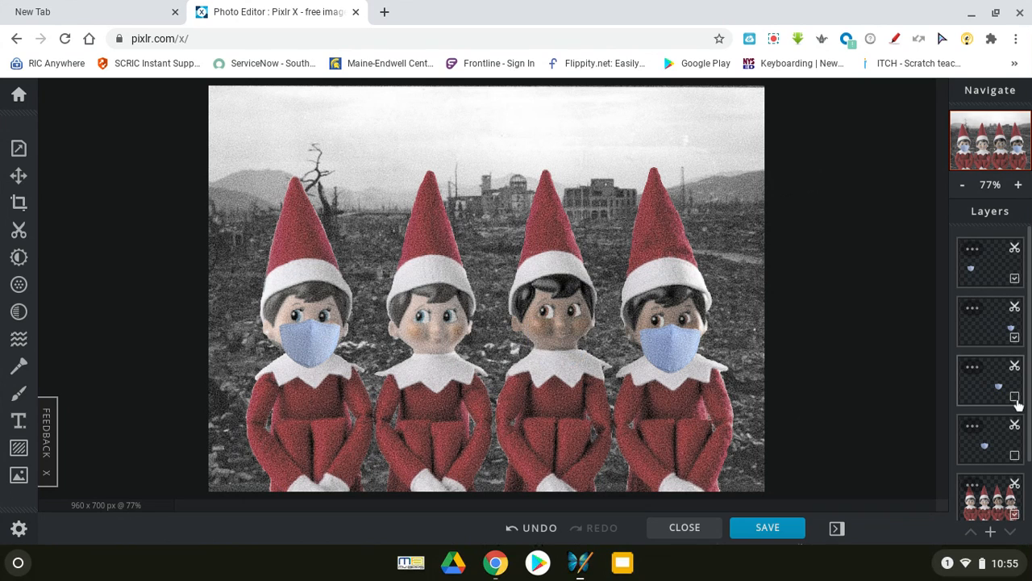
pyautogui.click(1015, 338)
pyautogui.click(1014, 277)
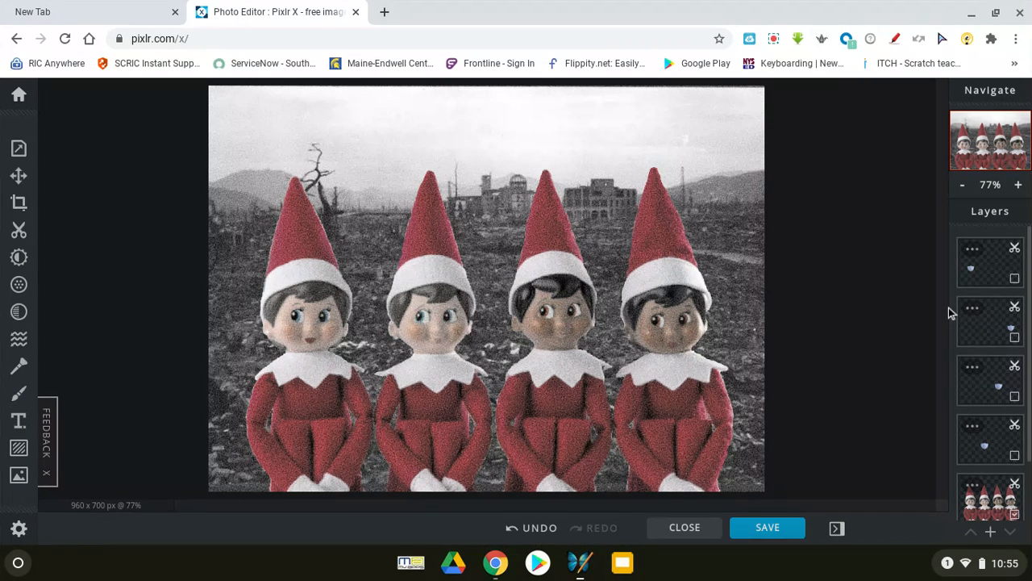
pyautogui.scroll(-2, 1001, 324)
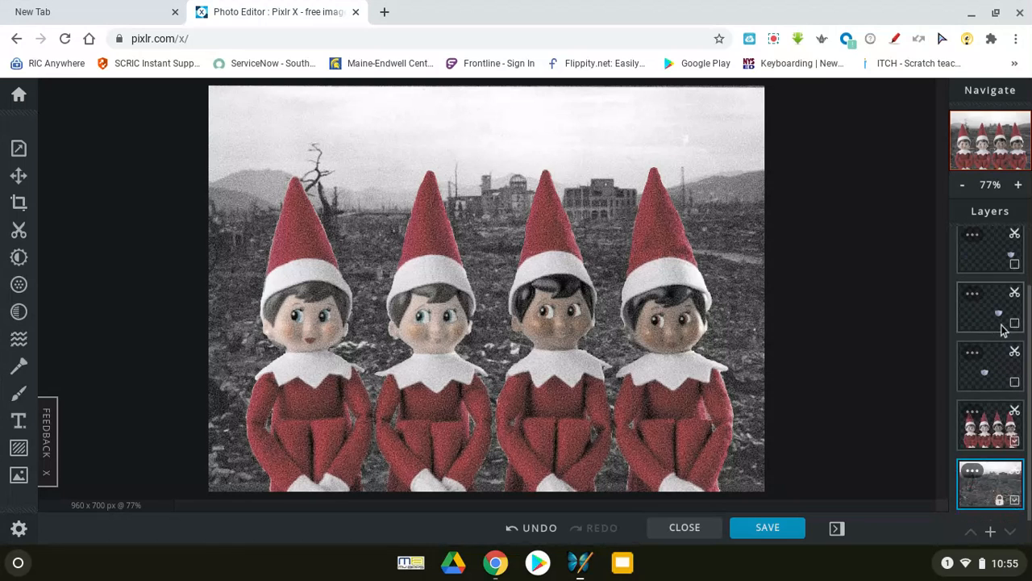
pyautogui.click(1015, 499)
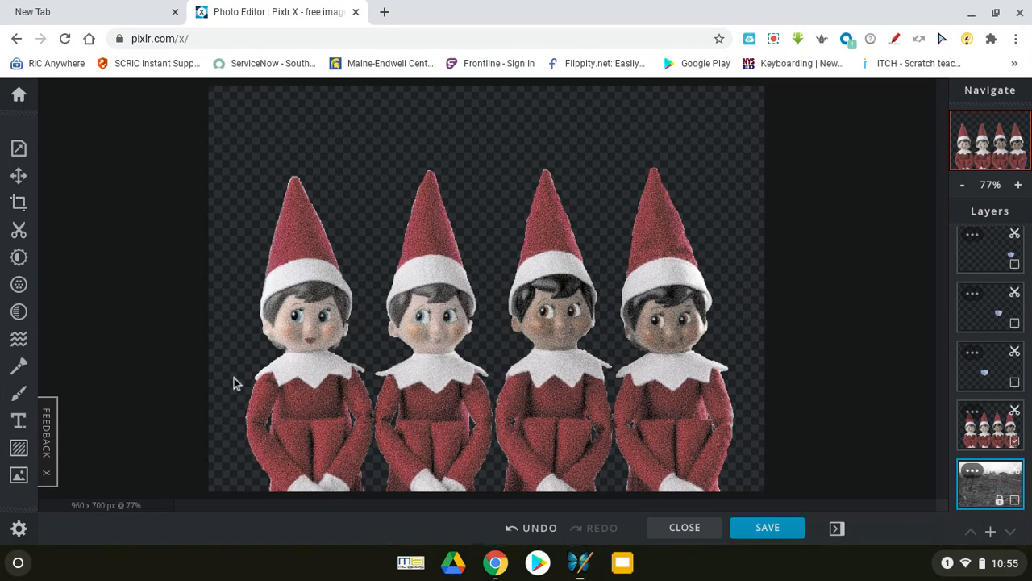
# Step: Apply the Olay effect from the Too-Old set to the background landscape layer at an amount of 100
pyautogui.click(18, 313)
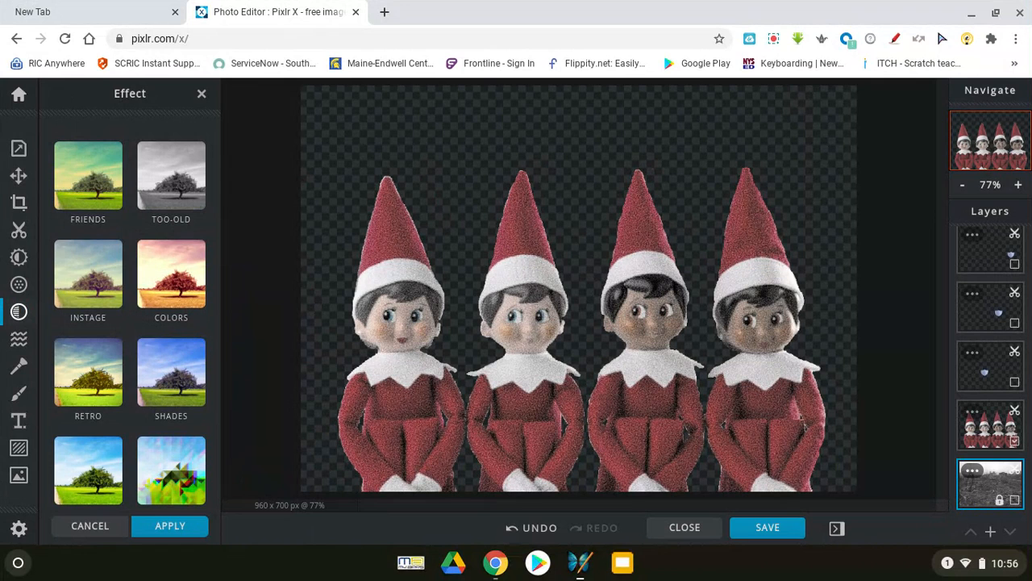
pyautogui.click(170, 177)
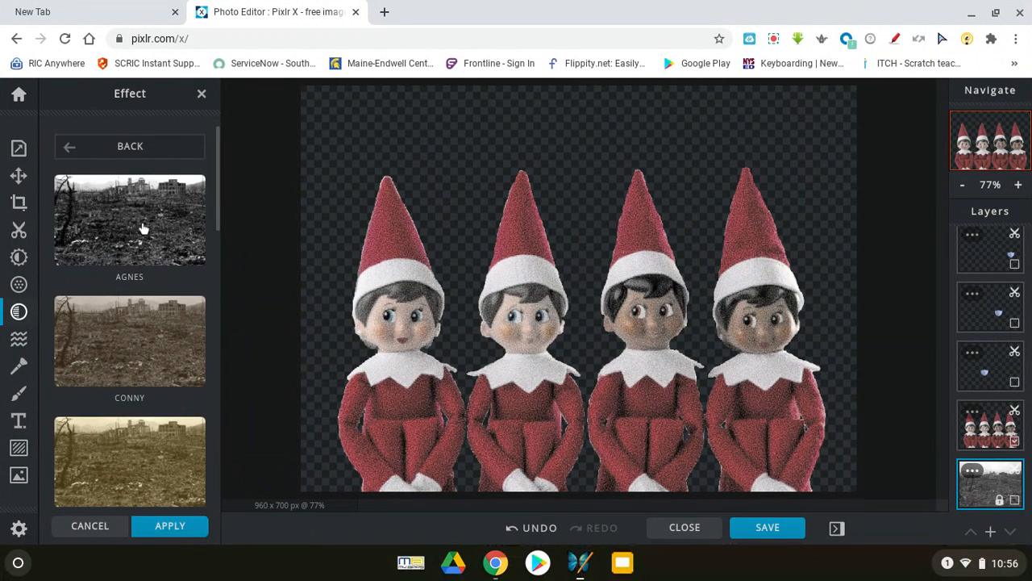
pyautogui.scroll(-3, 143, 230)
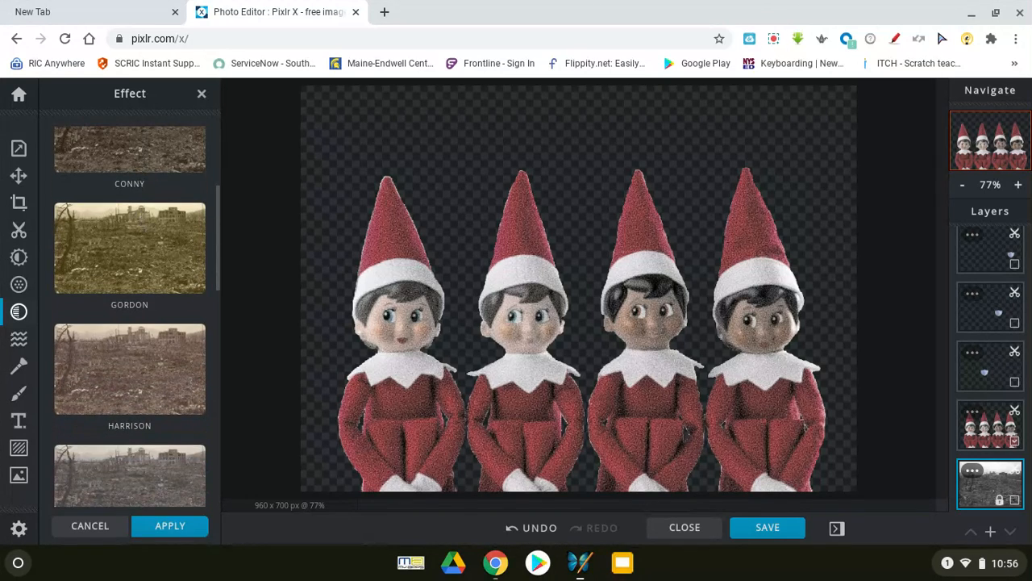
pyautogui.scroll(-4, 143, 230)
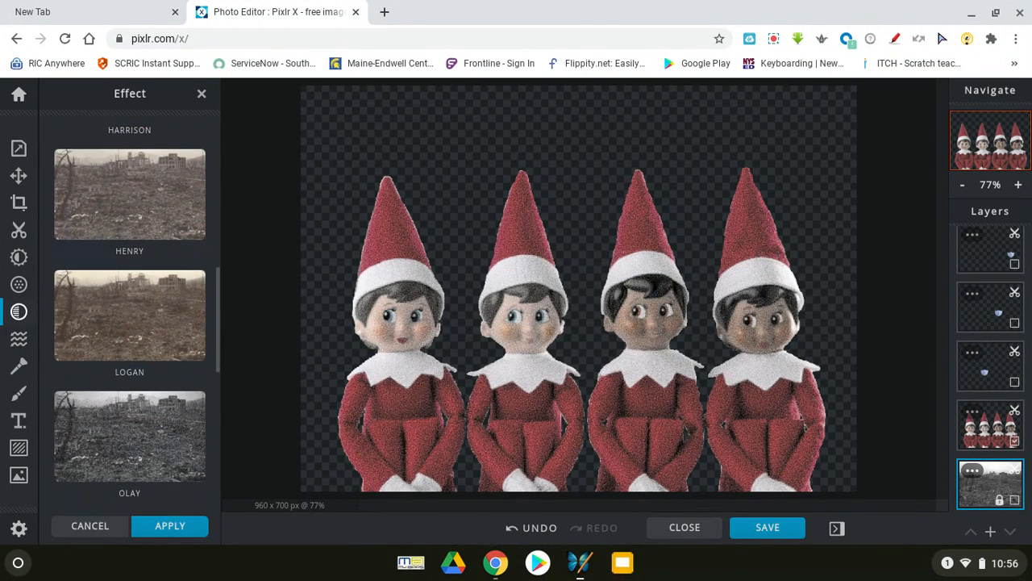
pyautogui.scroll(-4, 130, 316)
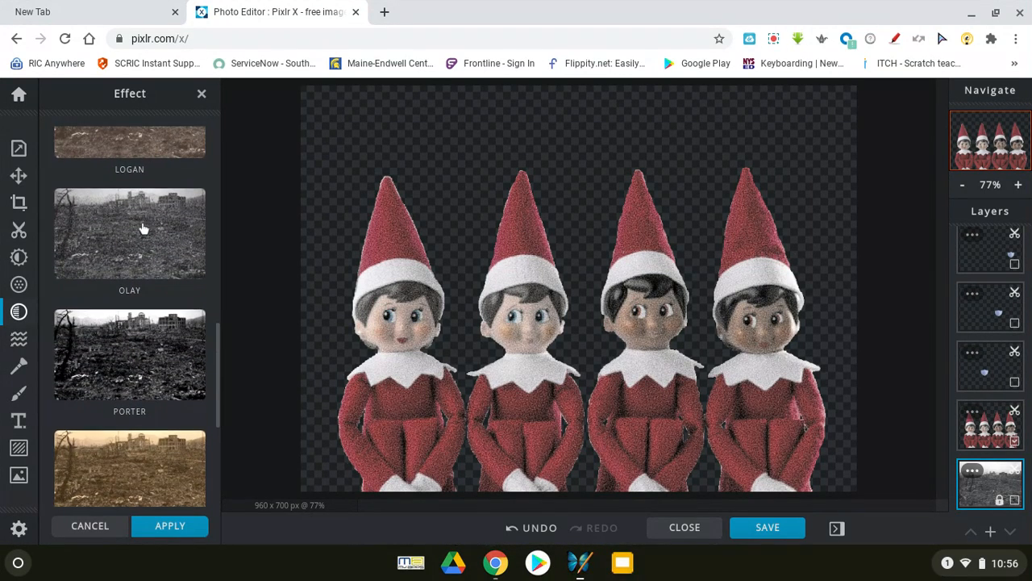
pyautogui.click(142, 227)
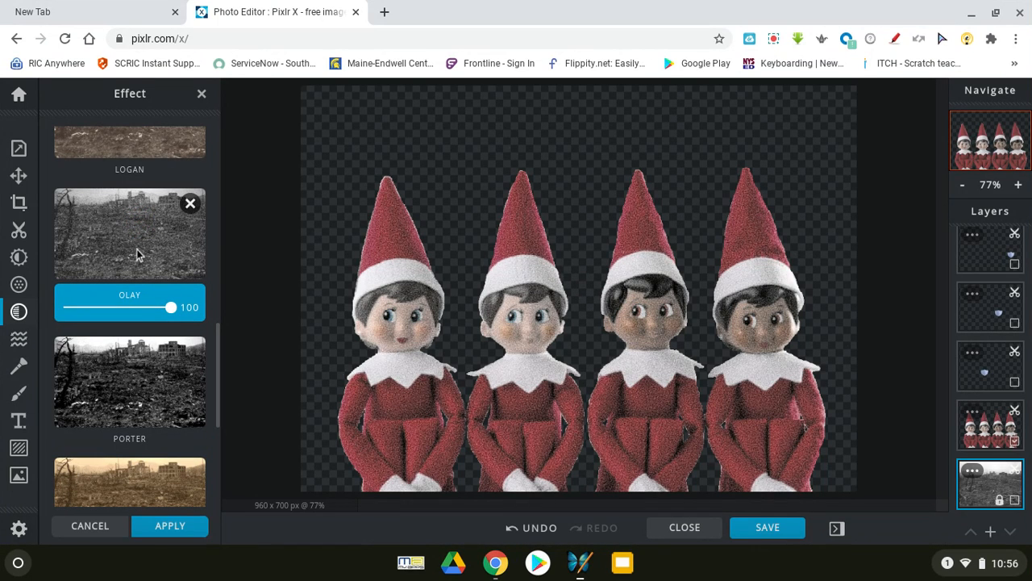
pyautogui.click(121, 307)
pyautogui.click(172, 308)
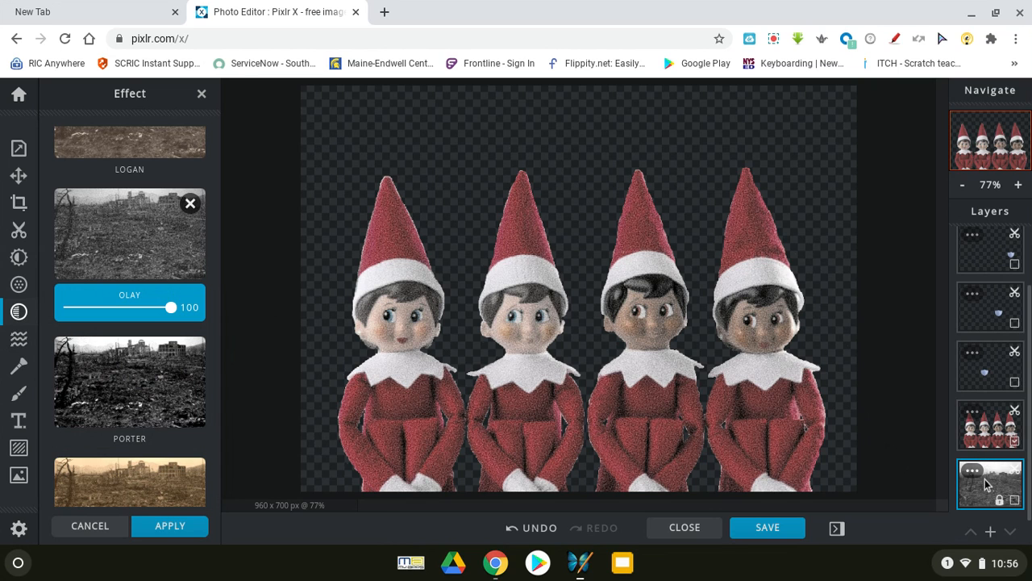
# Step: Set the Grain filter of the background landscape layer to 100 and dismiss the advertisement banner
pyautogui.click(18, 285)
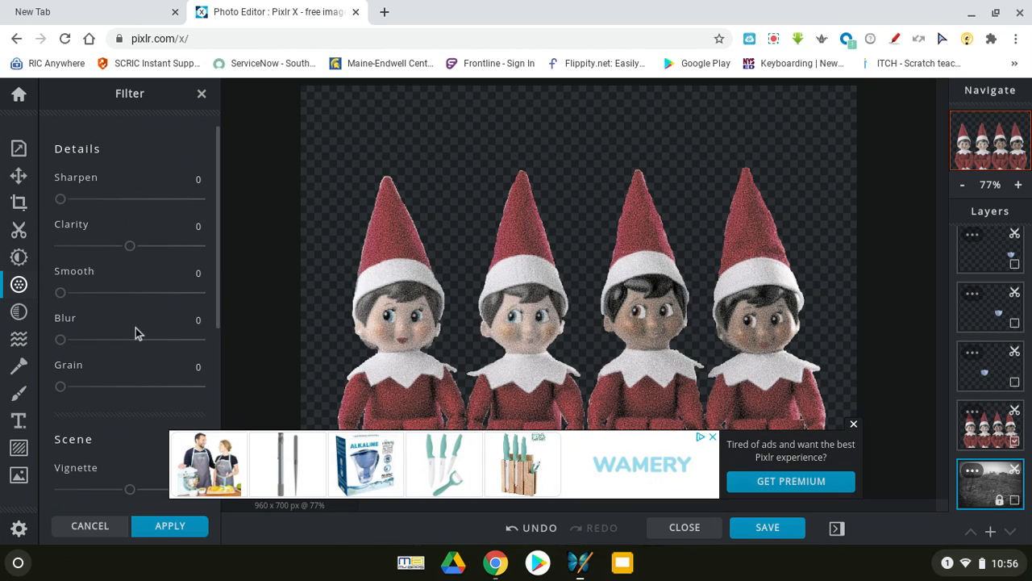
pyautogui.click(205, 389)
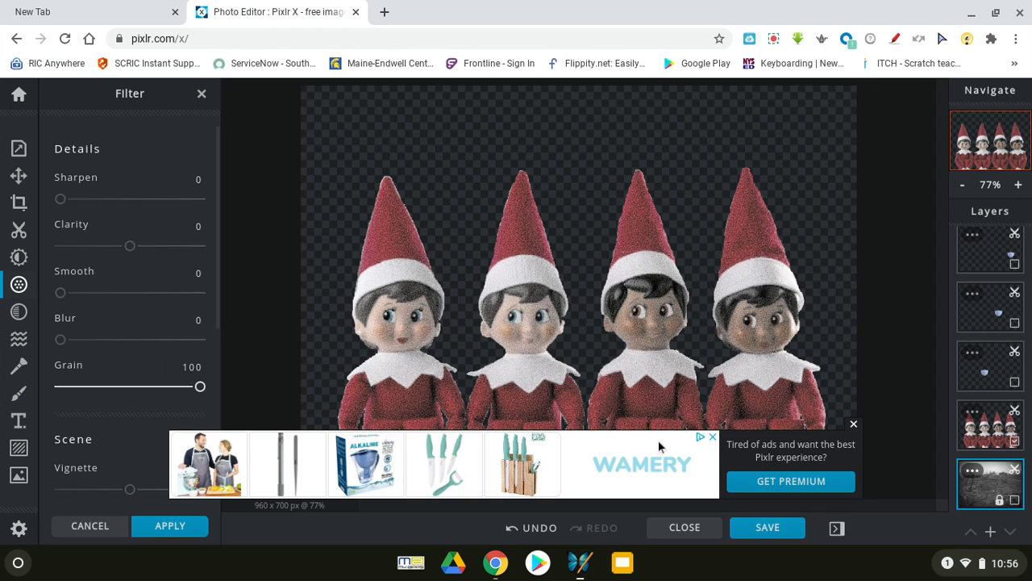
pyautogui.click(855, 425)
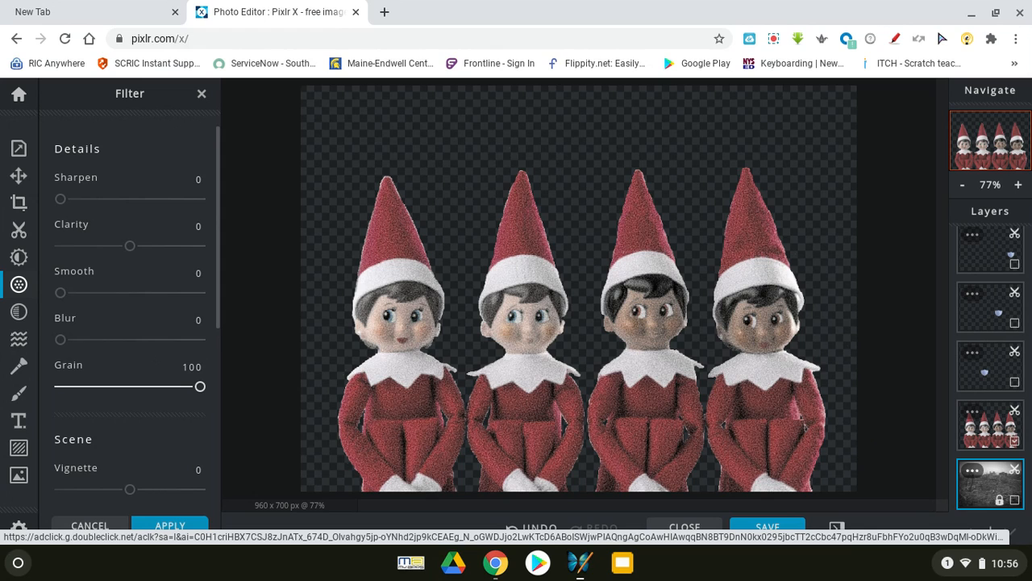
# Step: Toggle the elves layer off and on, and try its Grain at 100 before resetting it to 0
pyautogui.click(1015, 440)
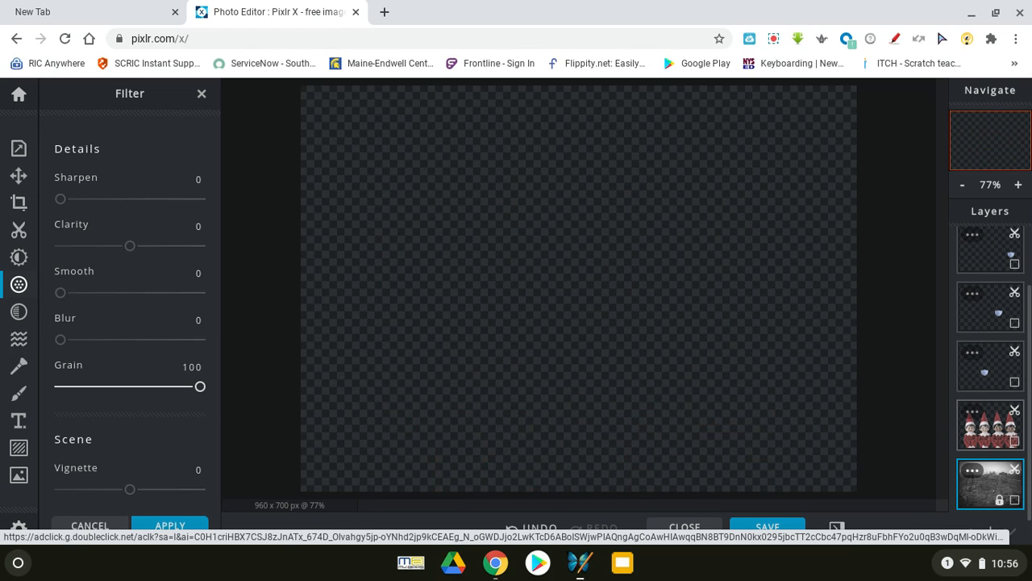
pyautogui.click(1014, 441)
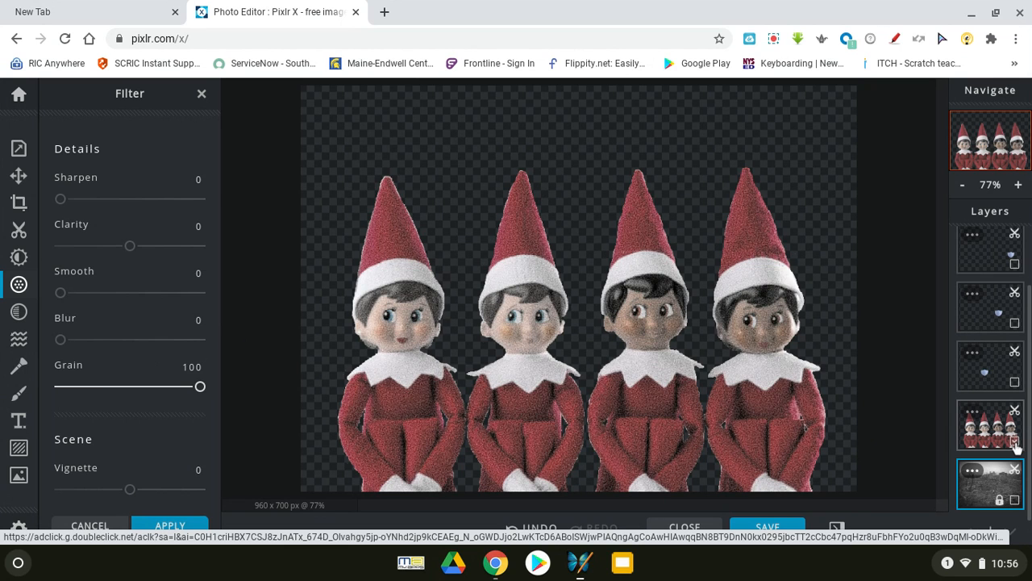
pyautogui.click(978, 426)
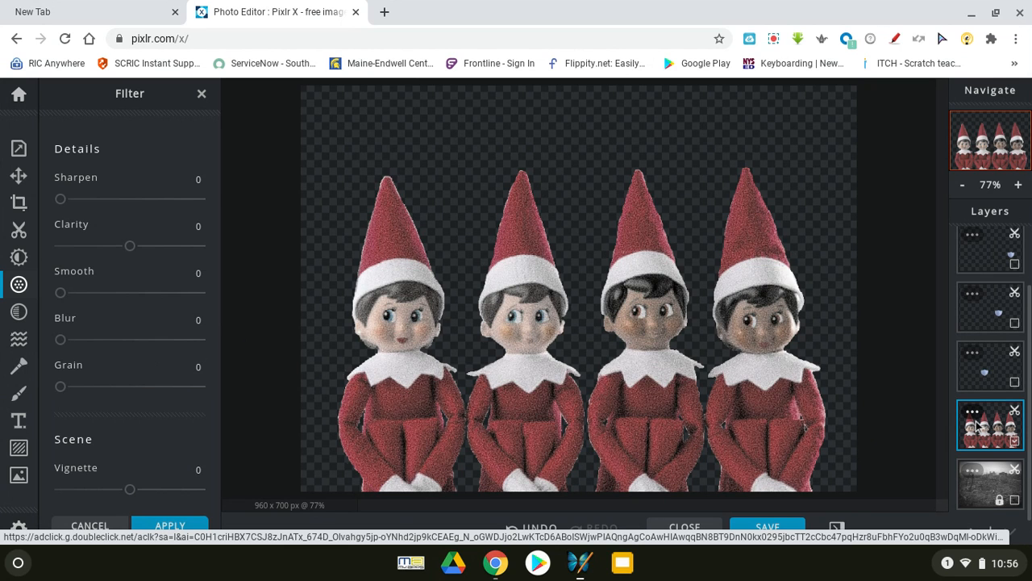
pyautogui.click(205, 387)
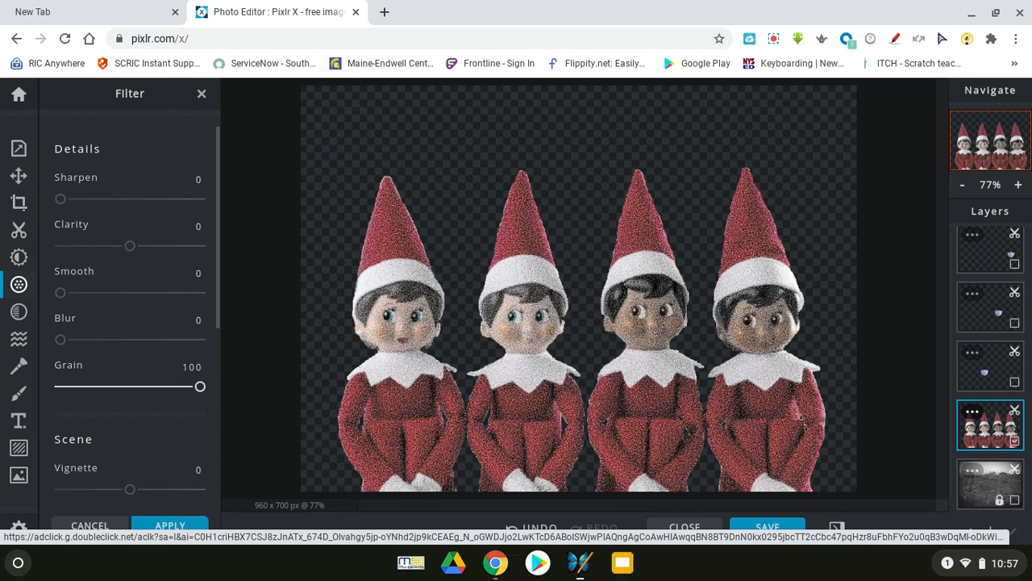
pyautogui.click(58, 388)
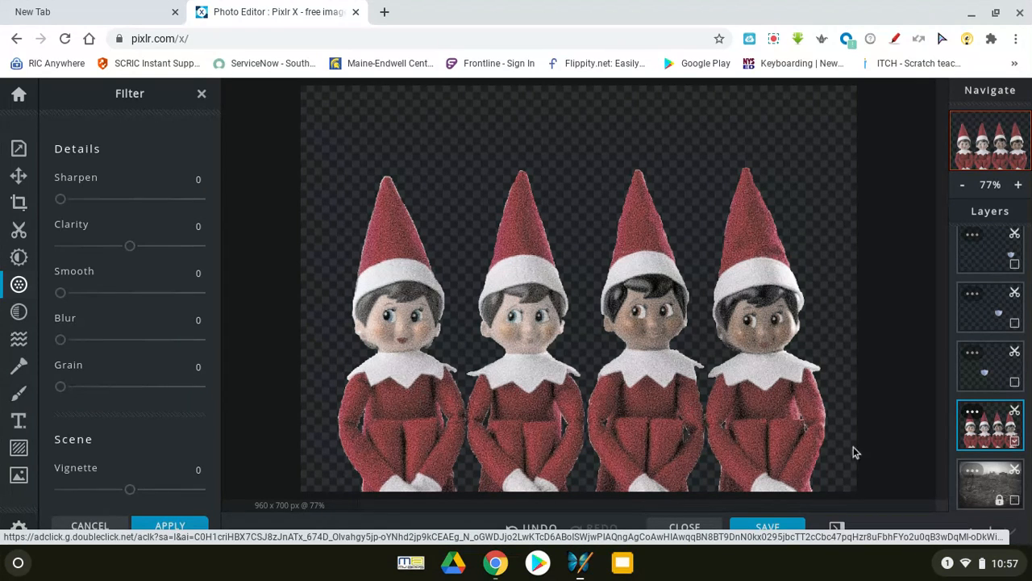
# Step: Select and show the background landscape layer, and hide the elves layer so the landscape stands alone
pyautogui.click(981, 494)
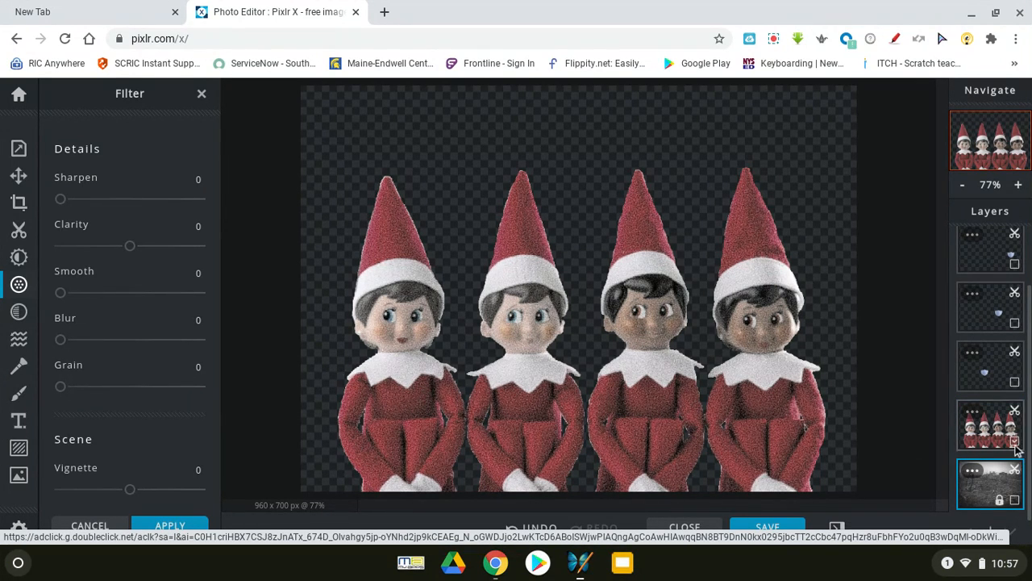
pyautogui.click(1014, 502)
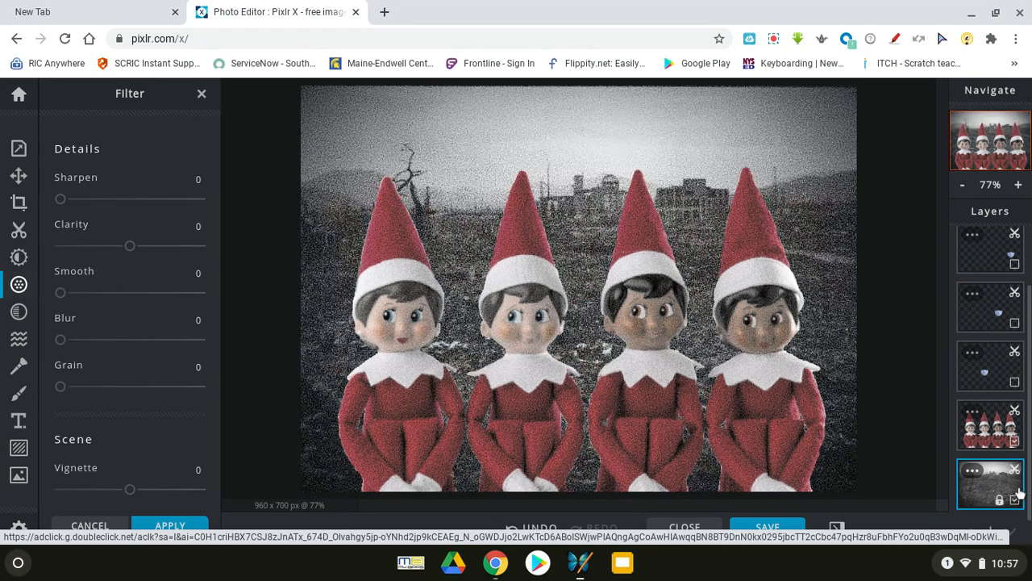
pyautogui.click(1014, 442)
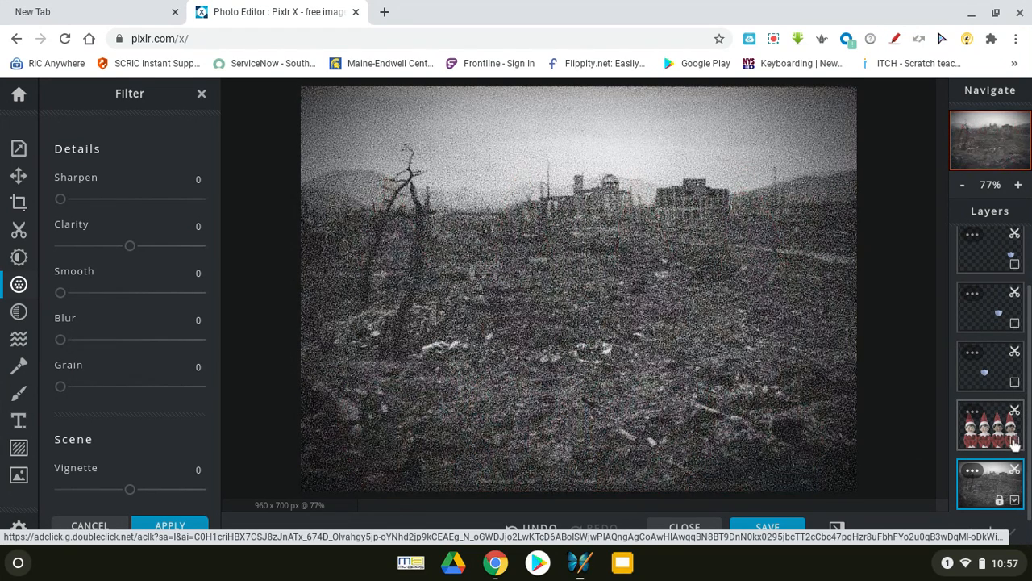
# Step: Browse the effect categories available for the landscape layer and cancel without choosing one
pyautogui.click(22, 312)
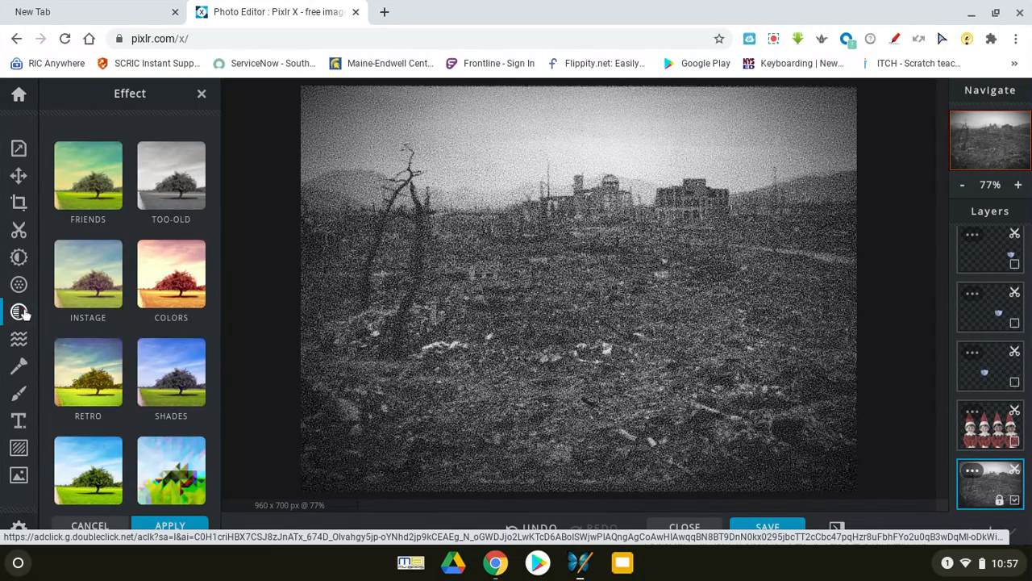
pyautogui.scroll(-3, 129, 363)
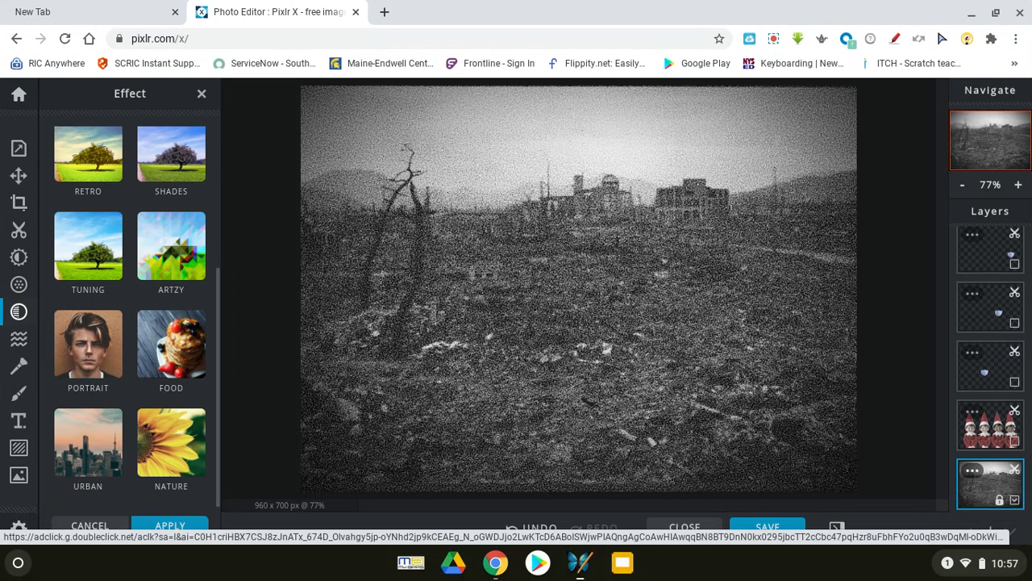
pyautogui.scroll(3, 129, 323)
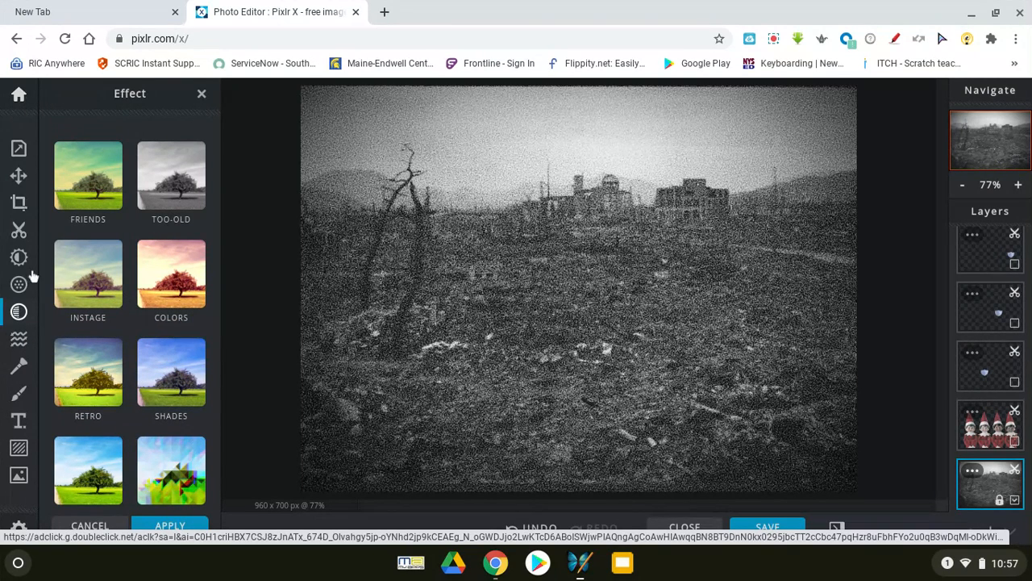
pyautogui.click(117, 525)
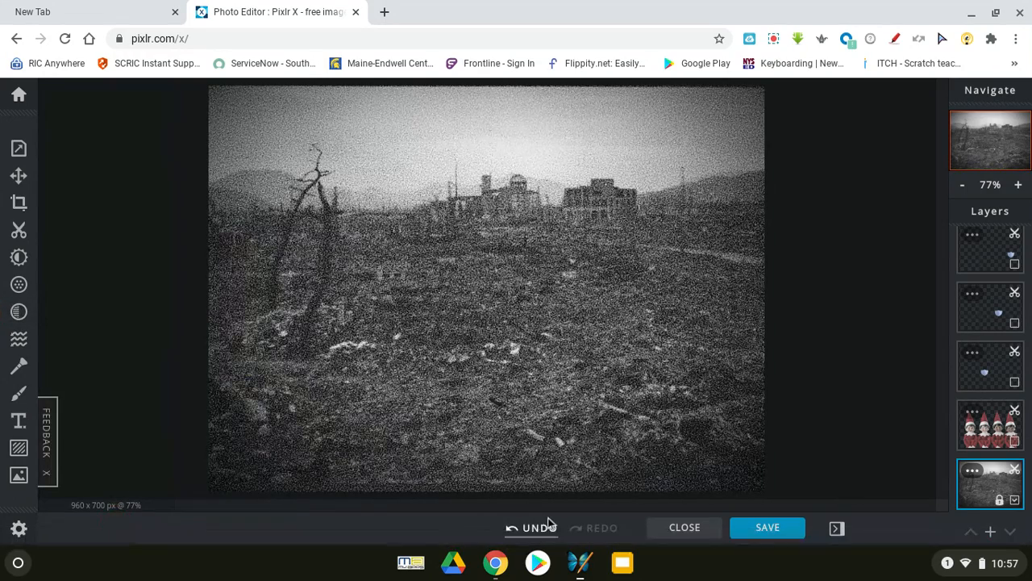
# Step: Undo the recent visibility, grain and effect changes, back to the elves in front of the original landscape
pyautogui.click(540, 527)
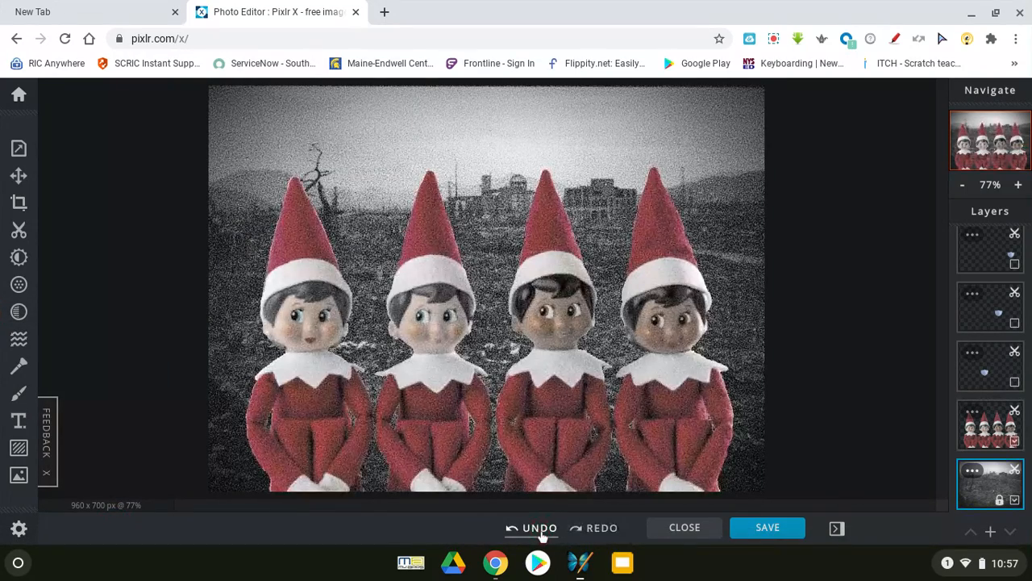
pyautogui.click(541, 529)
pyautogui.click(540, 529)
pyautogui.click(541, 528)
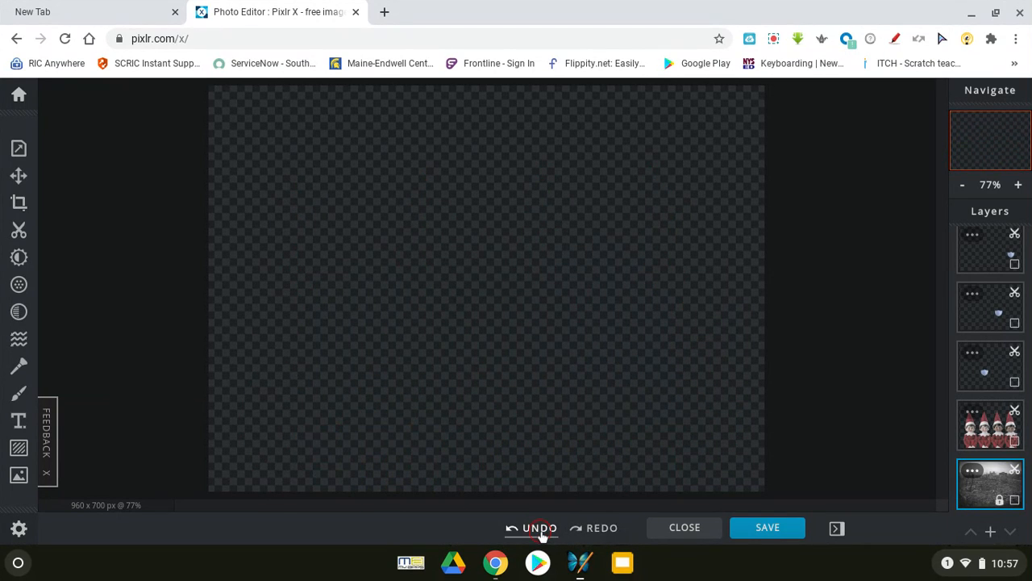
pyautogui.click(540, 529)
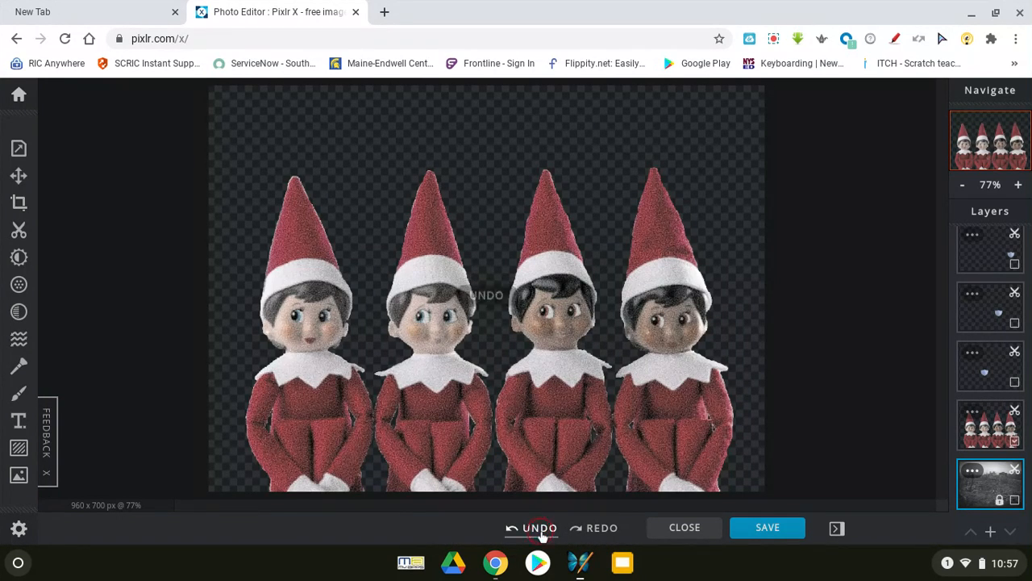
pyautogui.click(540, 529)
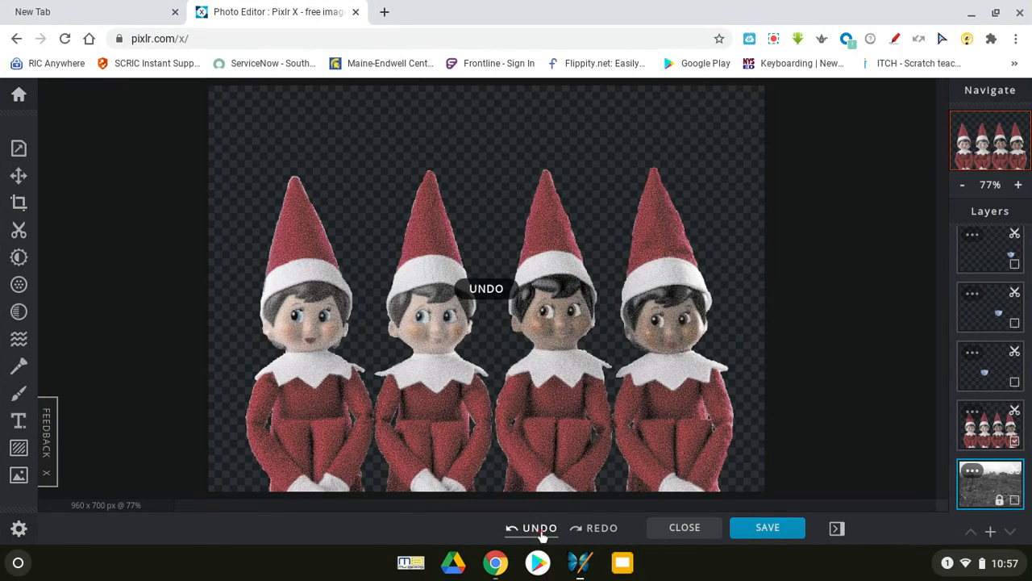
pyautogui.click(540, 529)
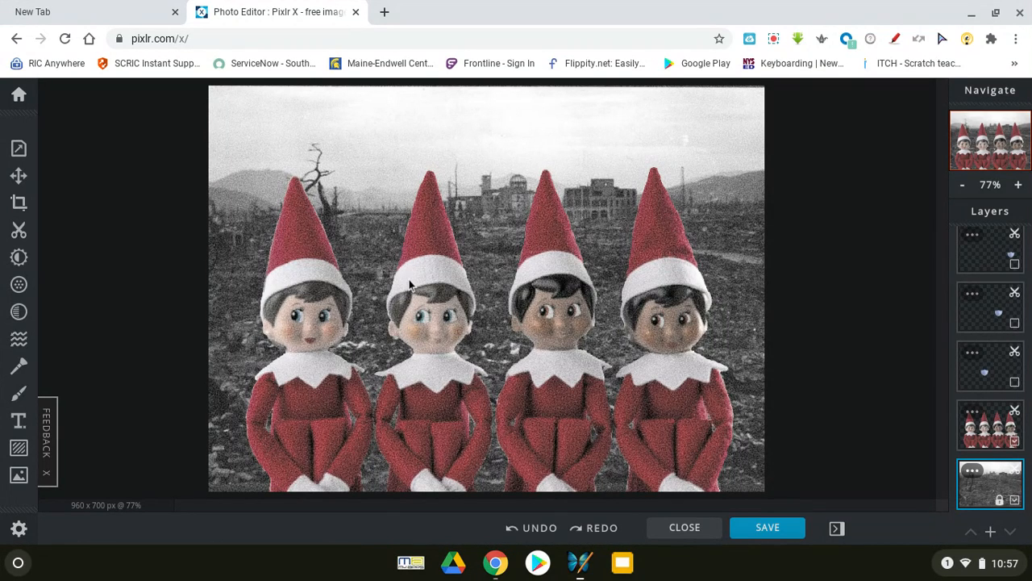
# Step: Select the elves layer, view its Adjust color options and close them without changes
pyautogui.click(994, 427)
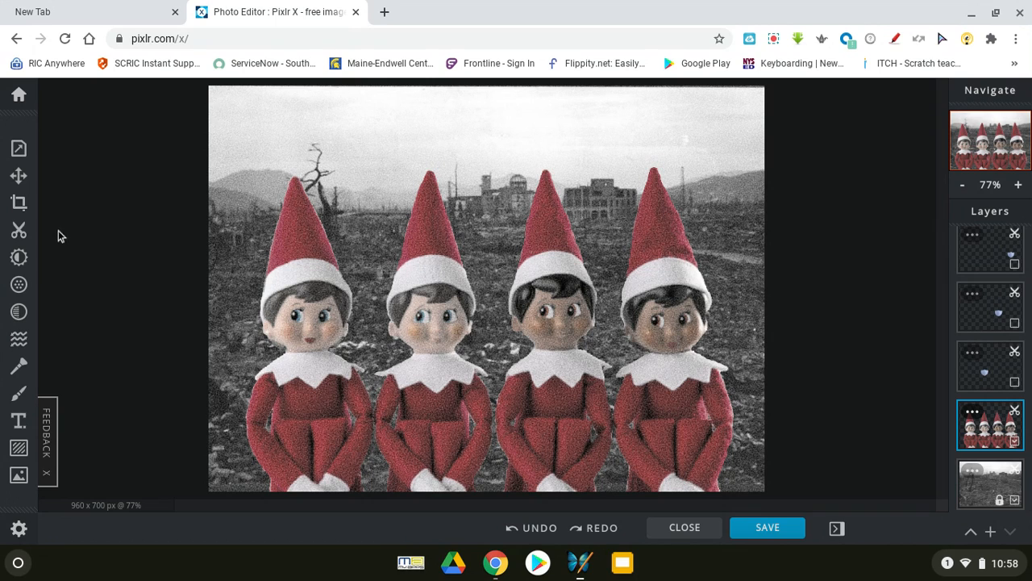
pyautogui.click(18, 257)
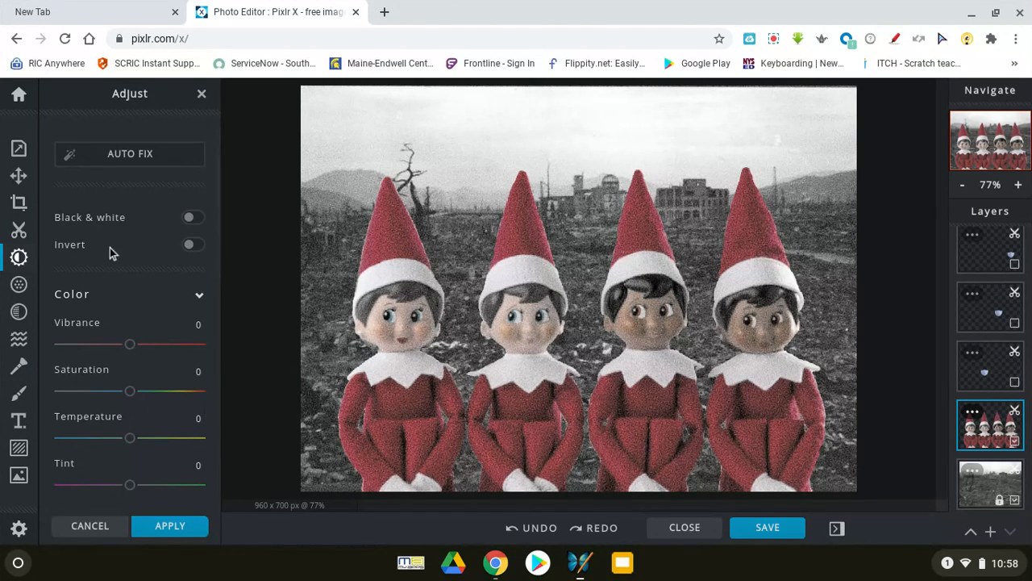
pyautogui.click(203, 94)
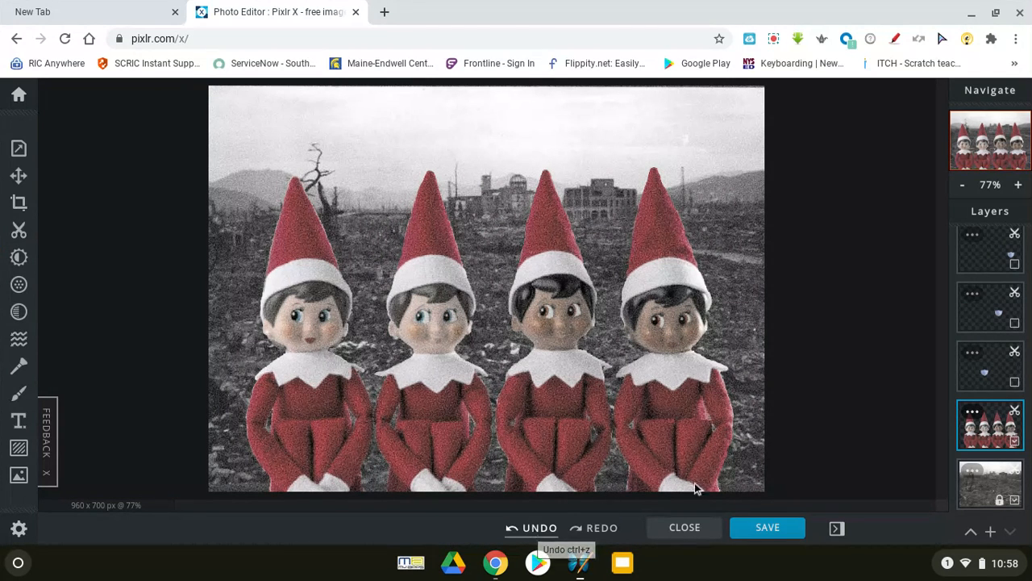
# Step: Show the mask layers of the second, third and fourth elves, and inspect the masks up close
pyautogui.click(1014, 380)
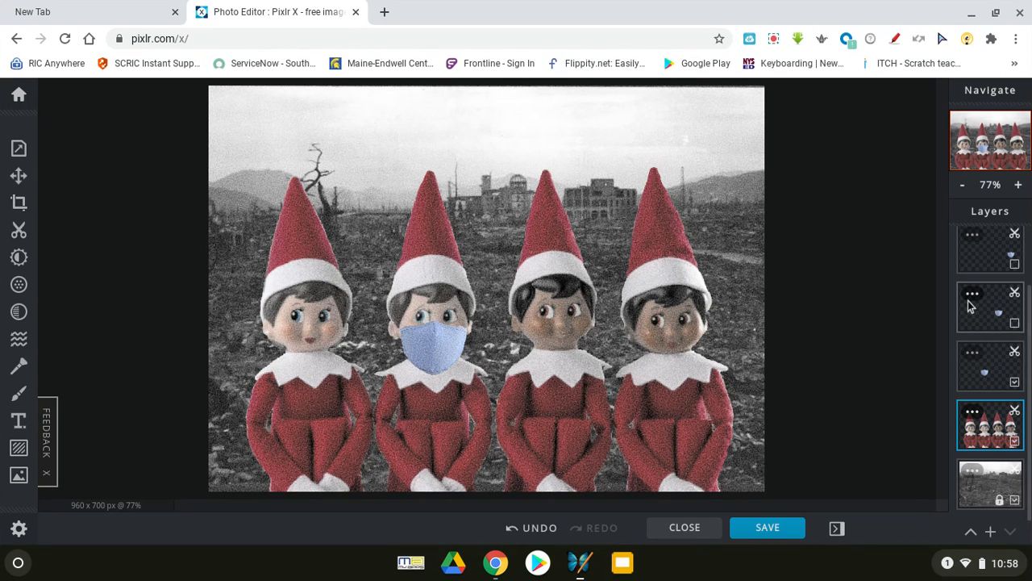
pyautogui.click(1014, 323)
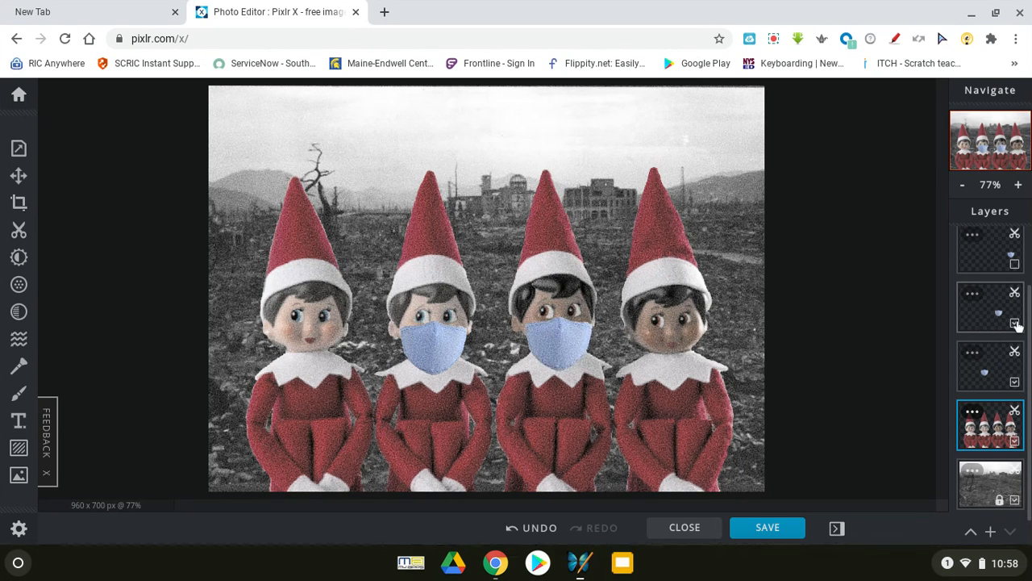
pyautogui.click(1015, 263)
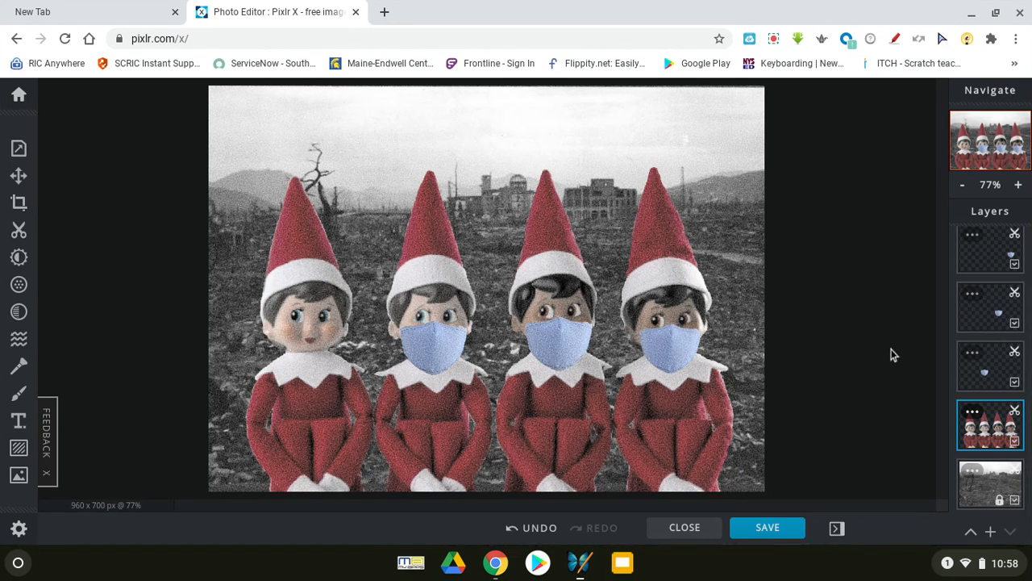
pyautogui.scroll(5, 891, 353)
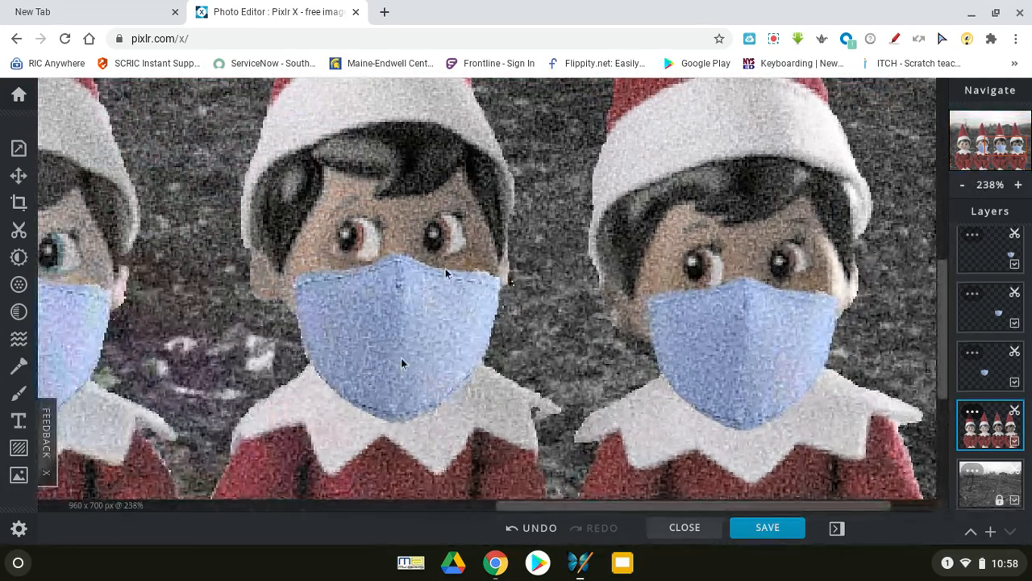
pyautogui.scroll(-5, 532, 377)
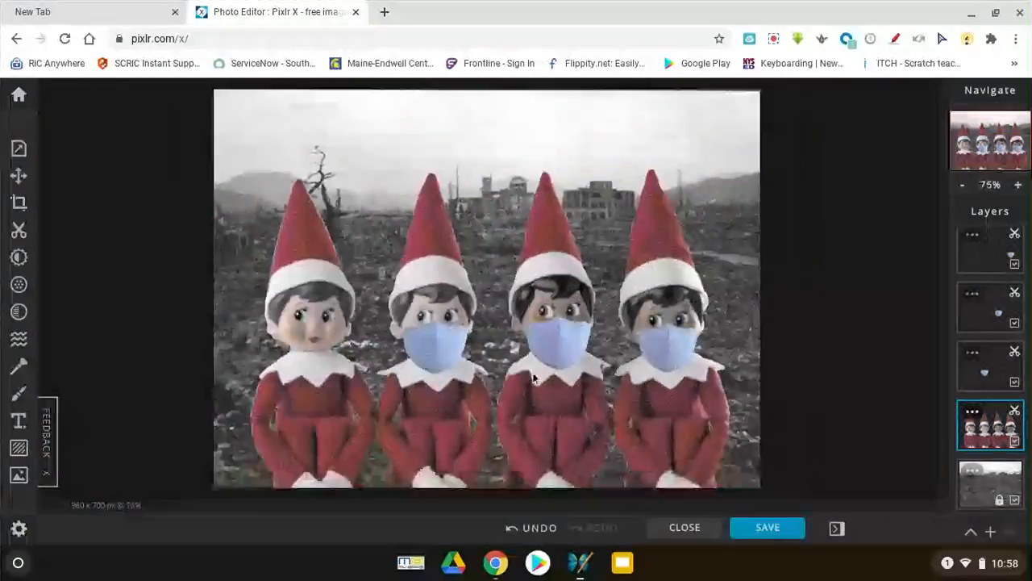
# Step: Show the mask layer of the first elf and close the collage document
pyautogui.scroll(-2, 532, 378)
pyautogui.scroll(4, 533, 378)
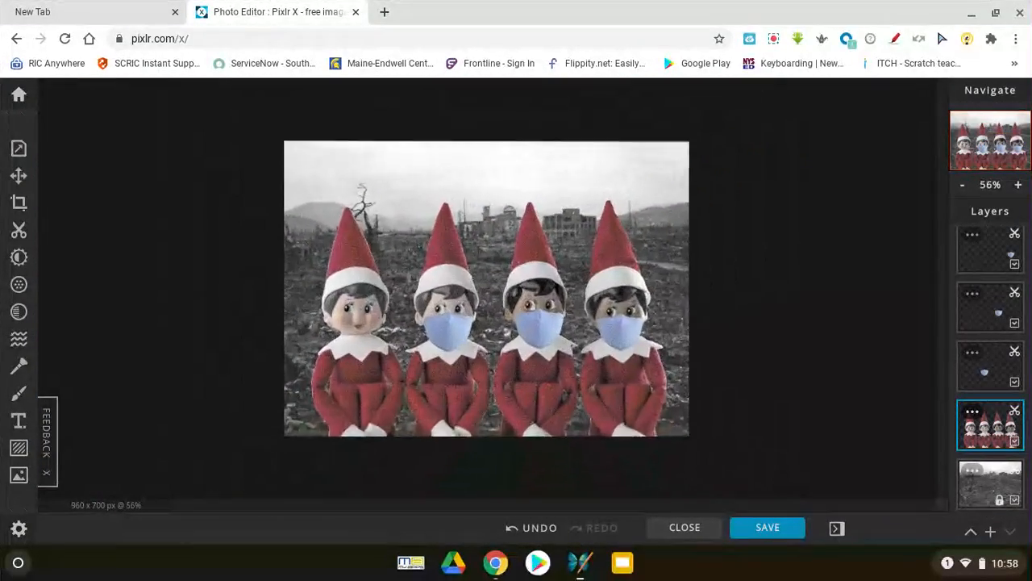
pyautogui.scroll(-1, 532, 378)
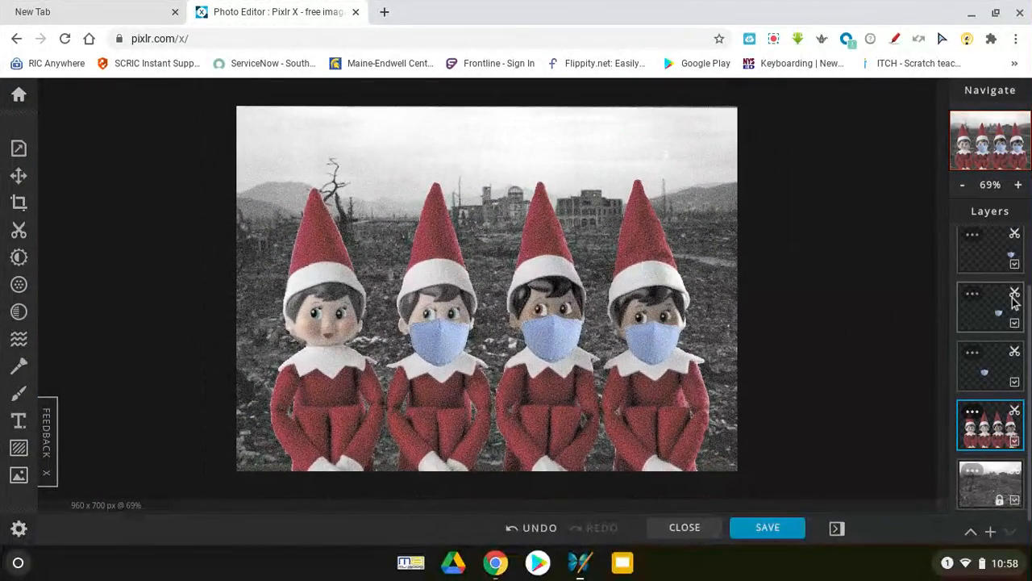
pyautogui.scroll(2, 1015, 301)
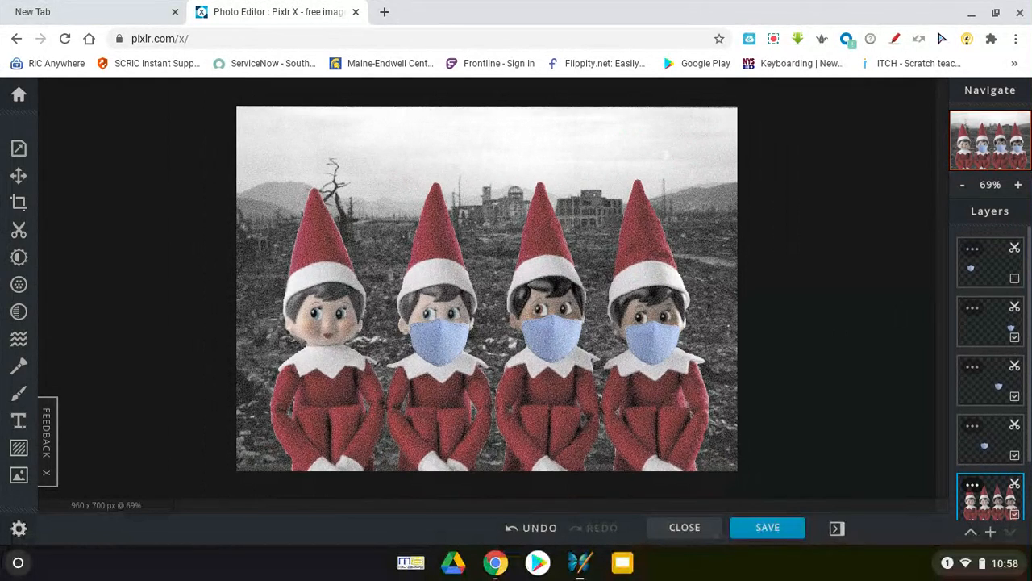
pyautogui.click(1014, 279)
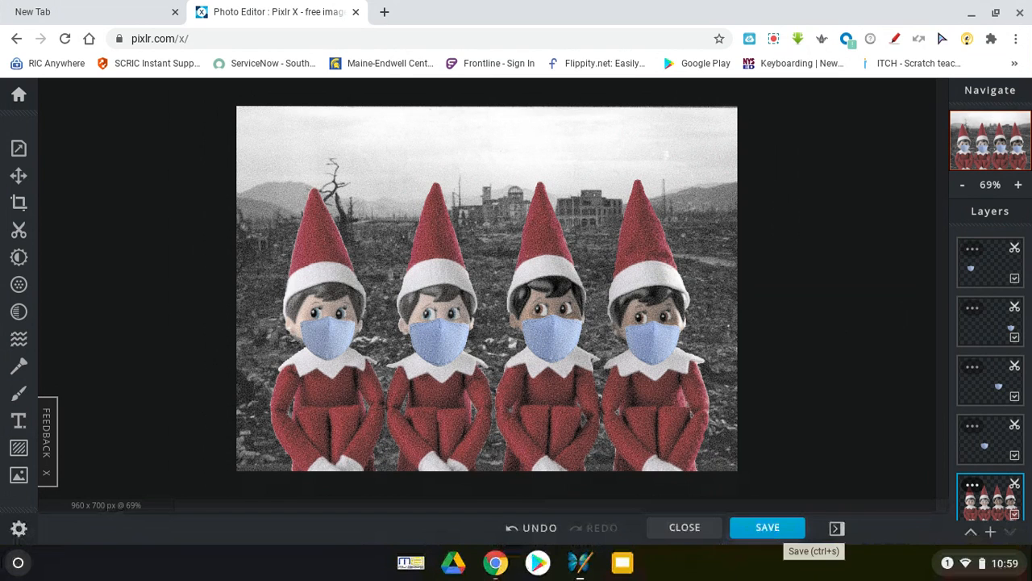
pyautogui.click(675, 531)
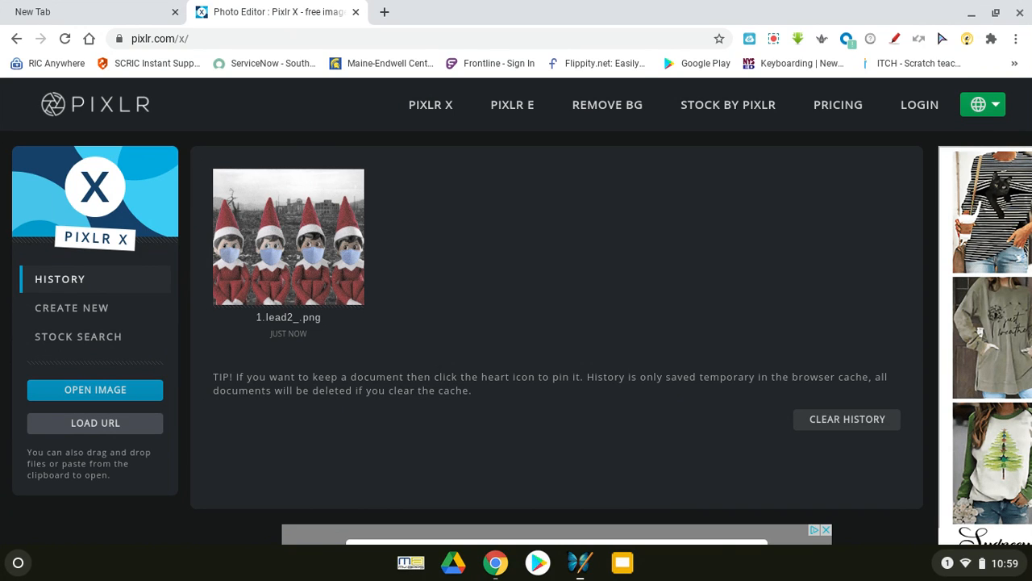
pyautogui.click(773, 39)
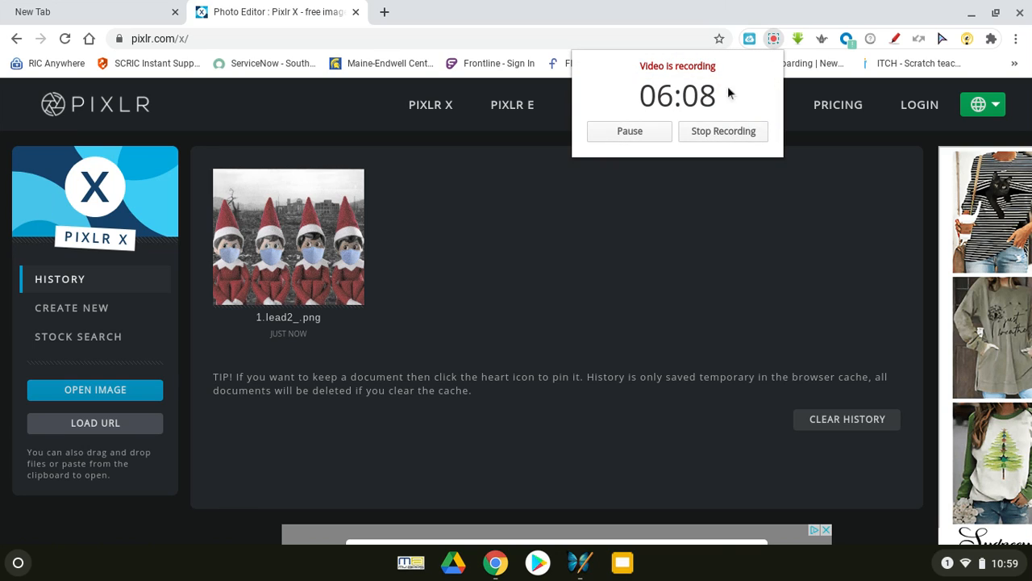